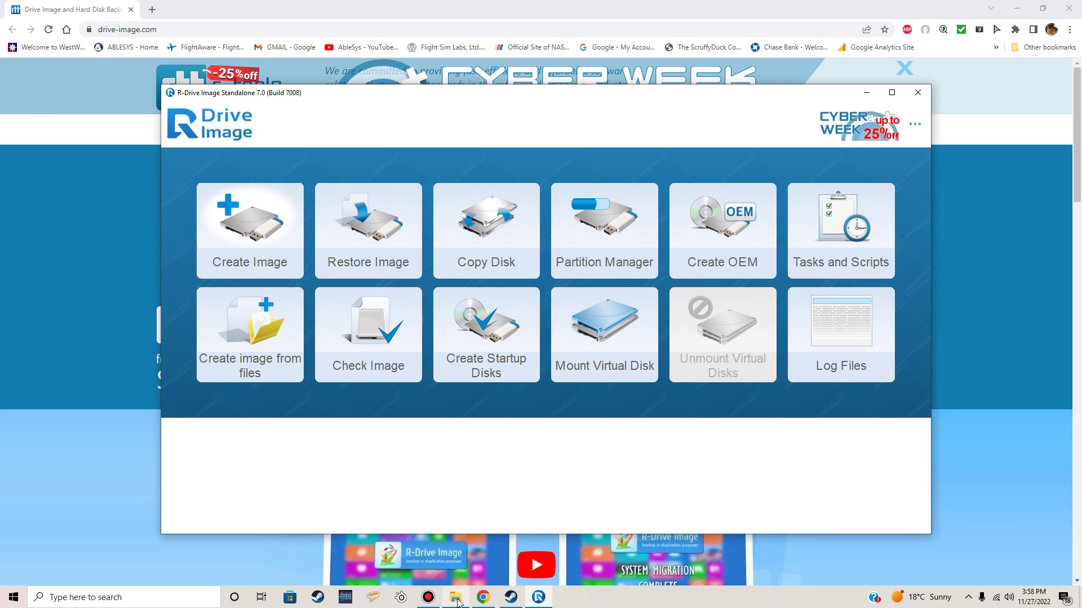
# Switch to File Explorer and open the R-Drive Image folder on BACKUP DRIVE E:.
pyautogui.moveTo(457, 598)
pyautogui.click(459, 566)
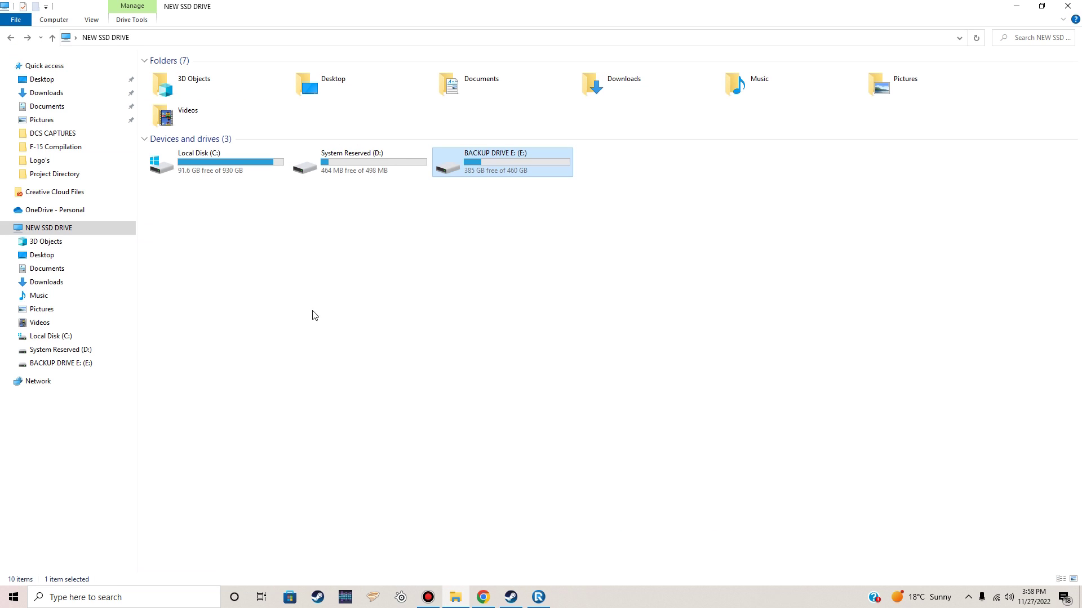
pyautogui.click(217, 164)
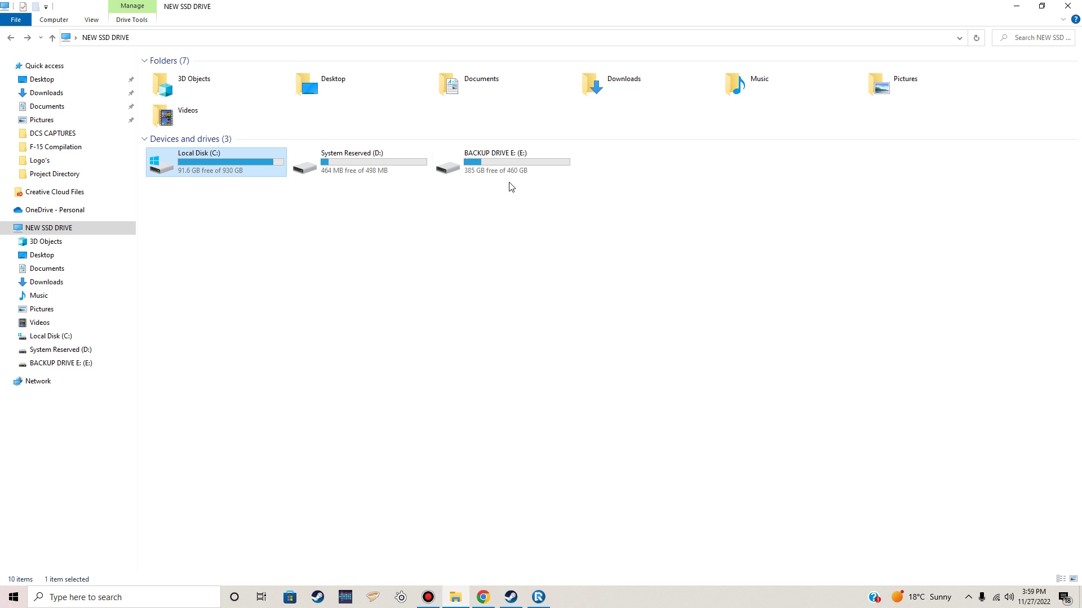
pyautogui.click(508, 160)
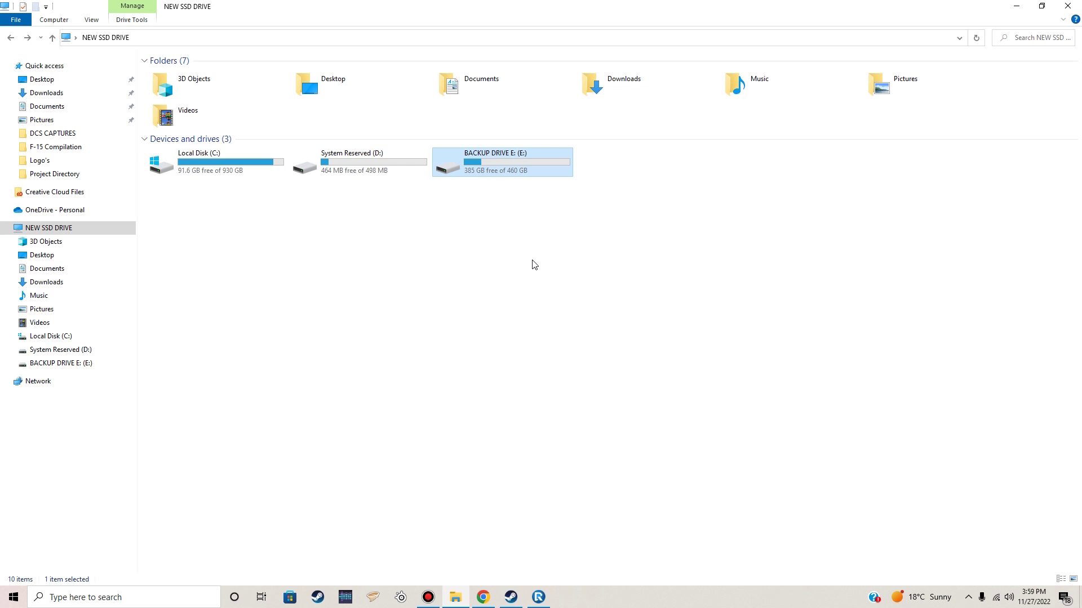
pyautogui.doubleClick(513, 160)
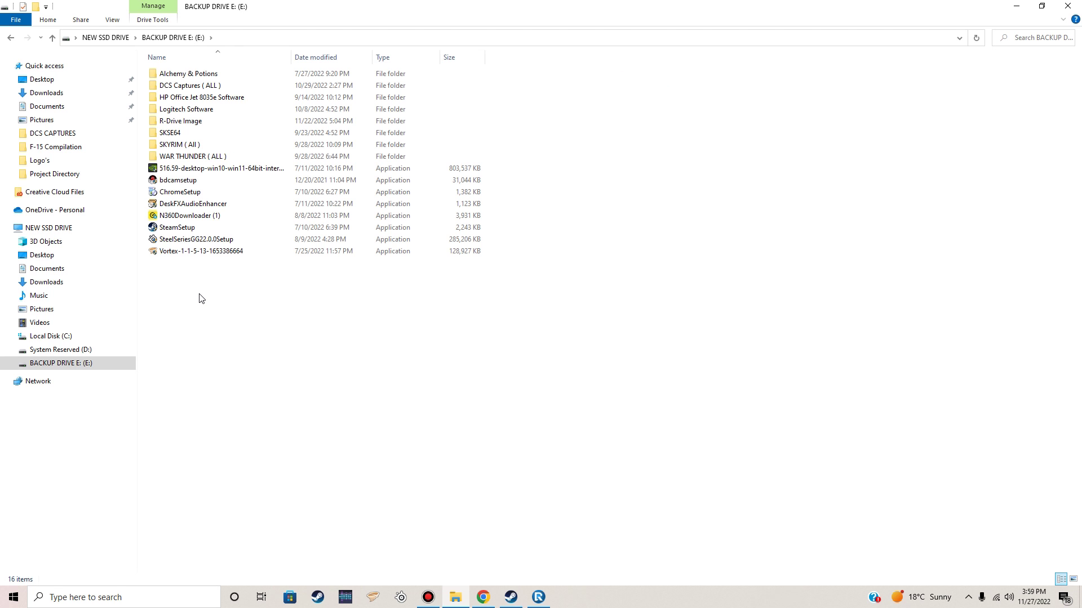
pyautogui.doubleClick(207, 122)
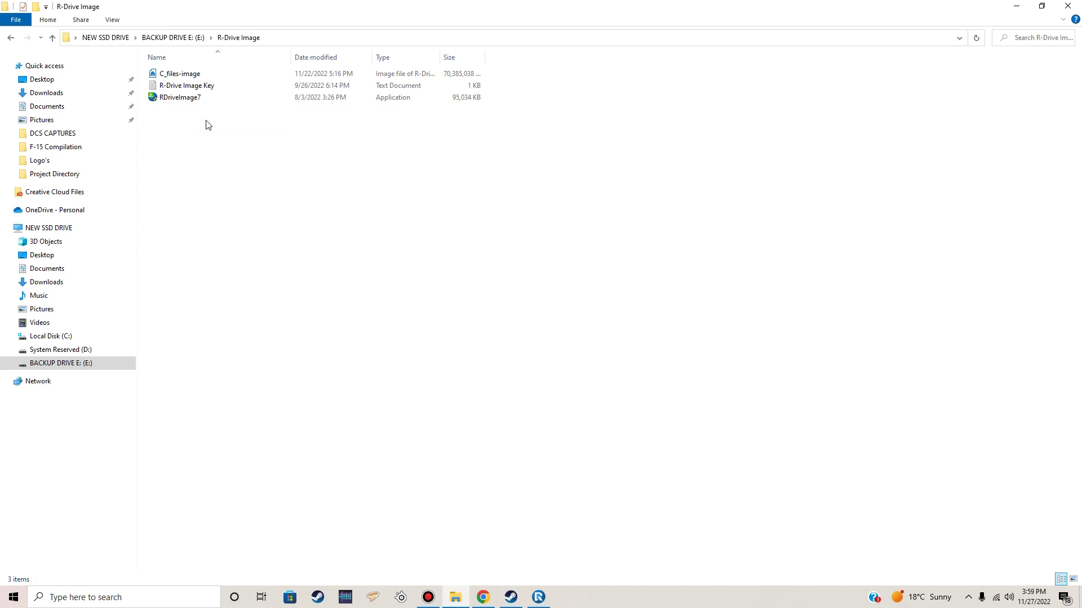
# Permanently delete the old C_files-image backup from the R-Drive Image folder and close File Explorer.
pyautogui.click(238, 76)
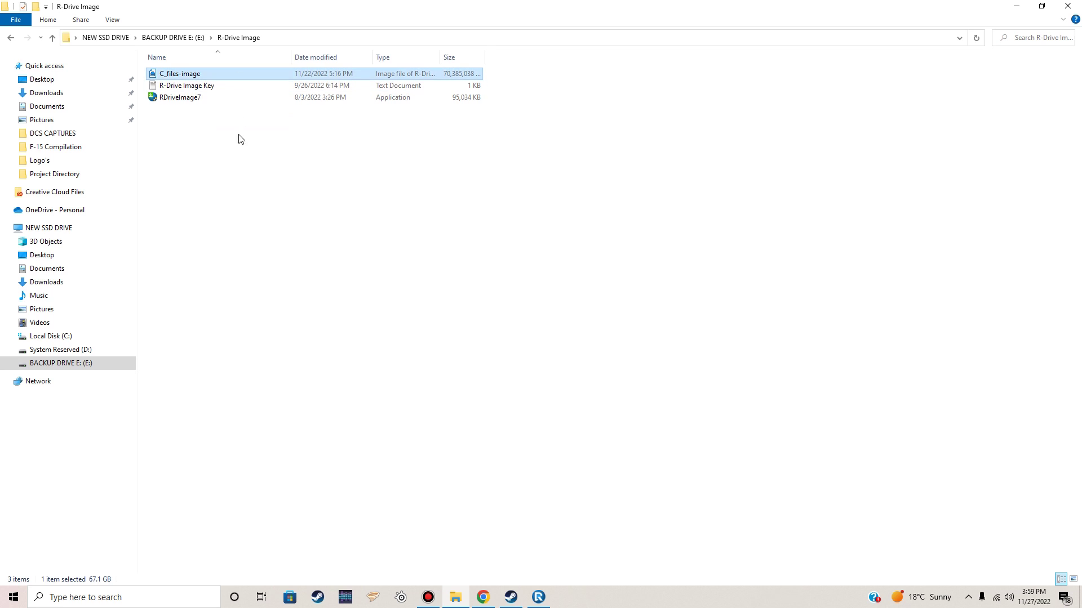
pyautogui.rightClick(241, 74)
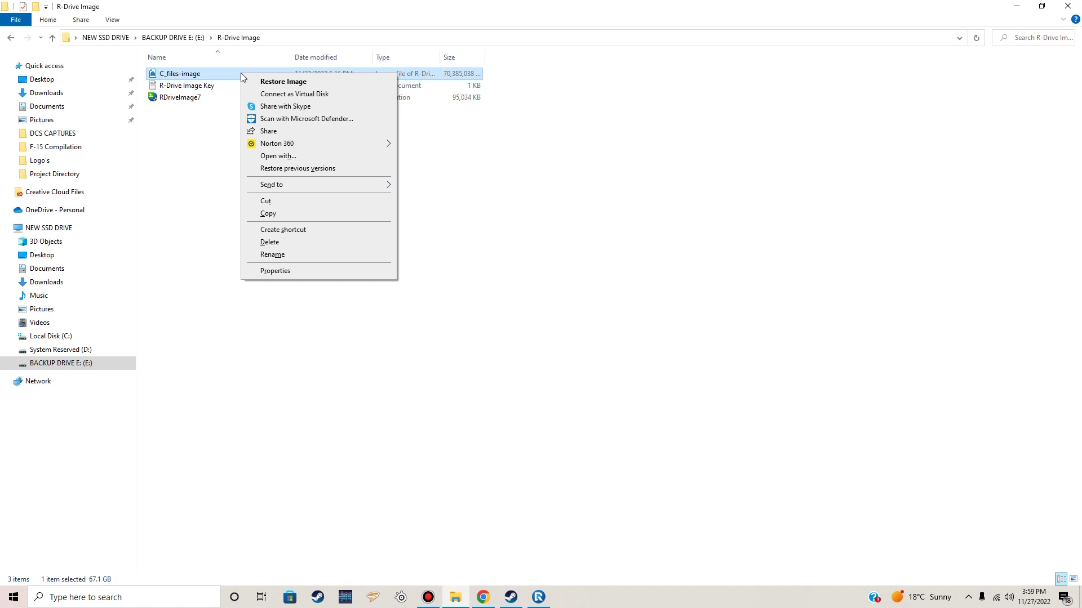
pyautogui.click(280, 246)
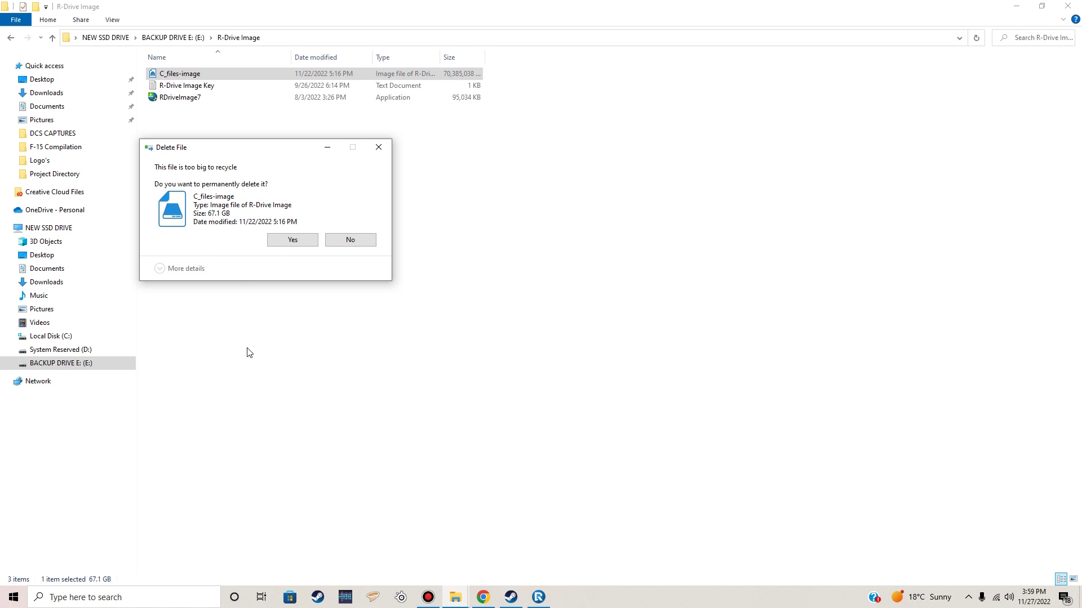
pyautogui.click(300, 242)
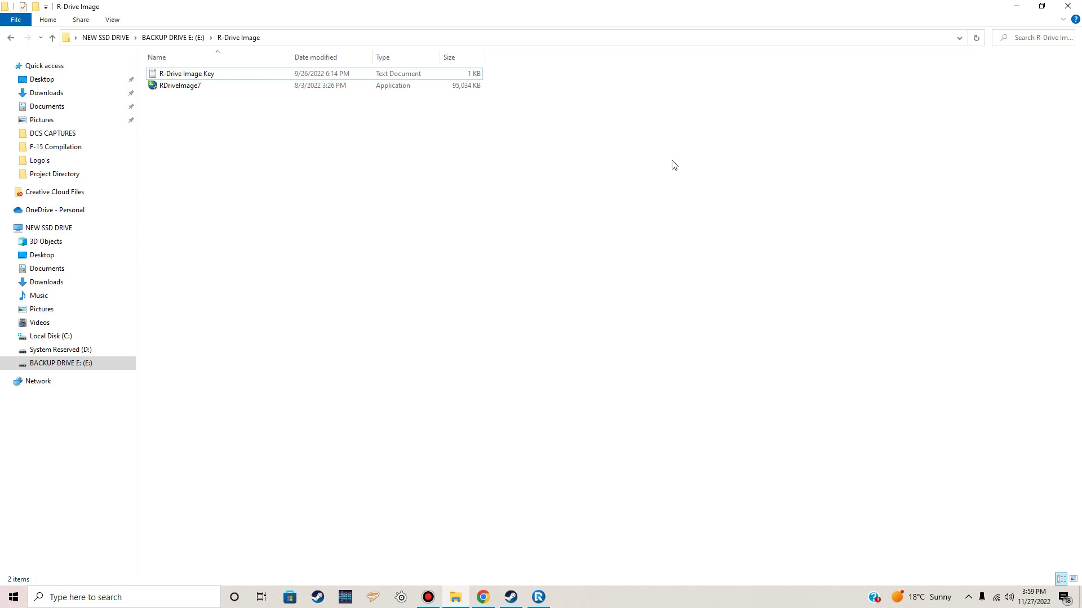
pyautogui.click(1068, 7)
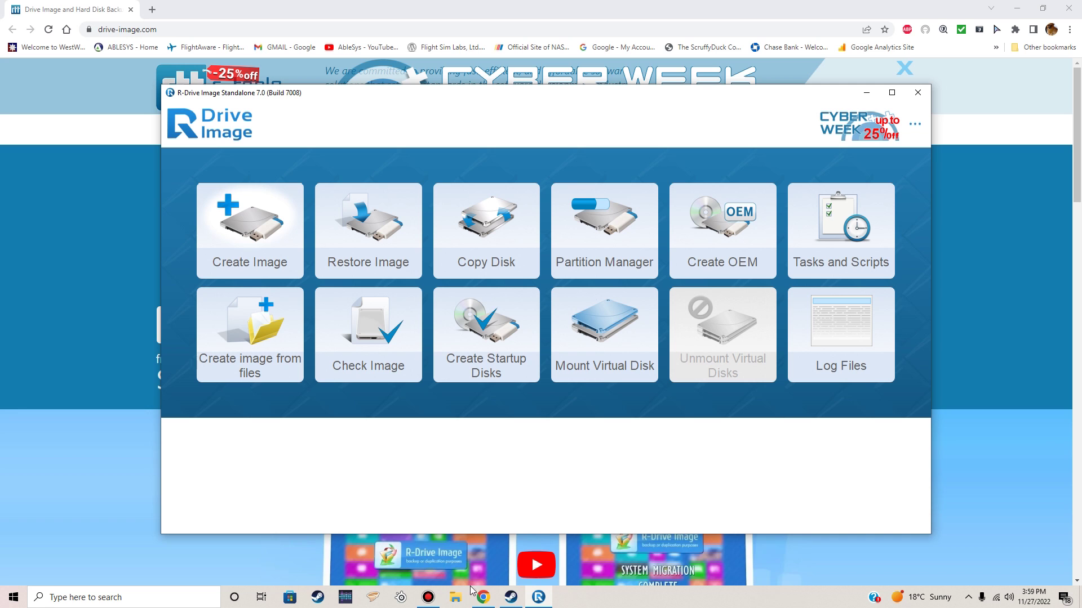
# Look through the Pinnacle Studio ( ALL ) folder on Local Disk (C:) in File Explorer, then close it.
pyautogui.click(456, 600)
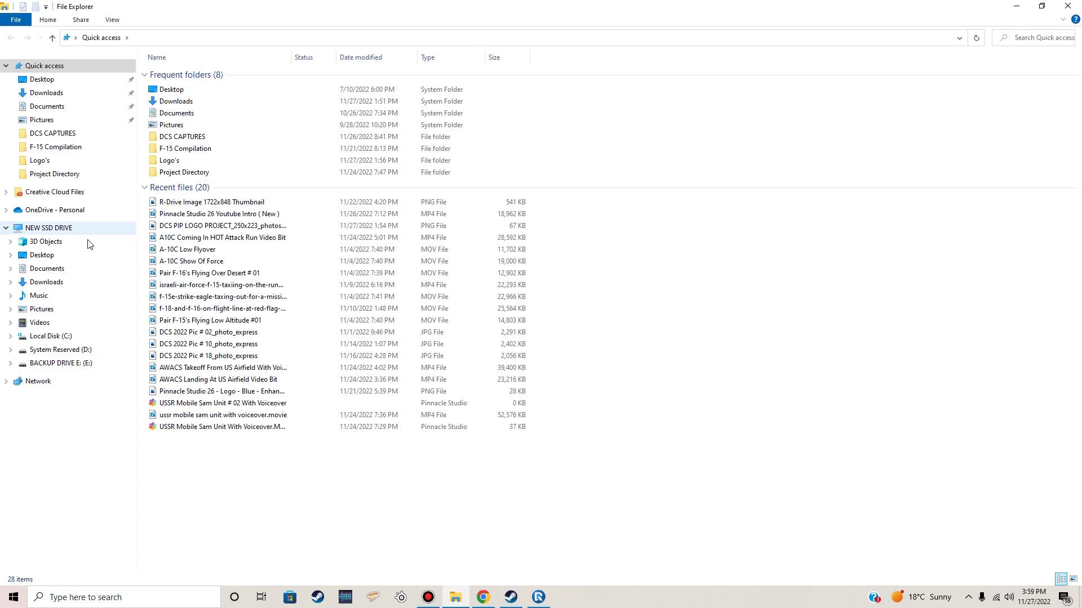
pyautogui.click(51, 228)
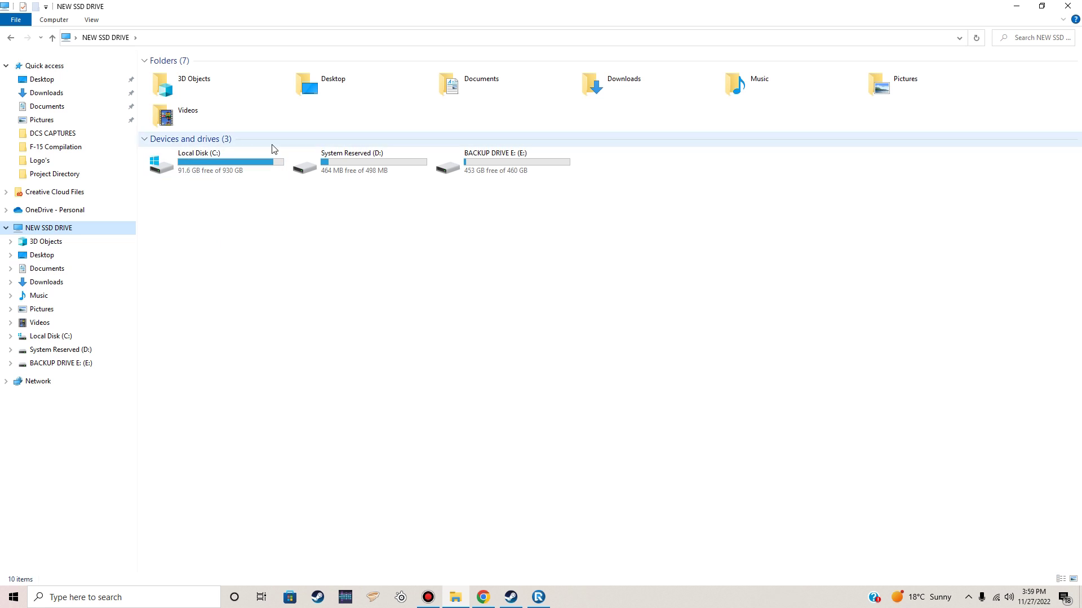
pyautogui.doubleClick(218, 165)
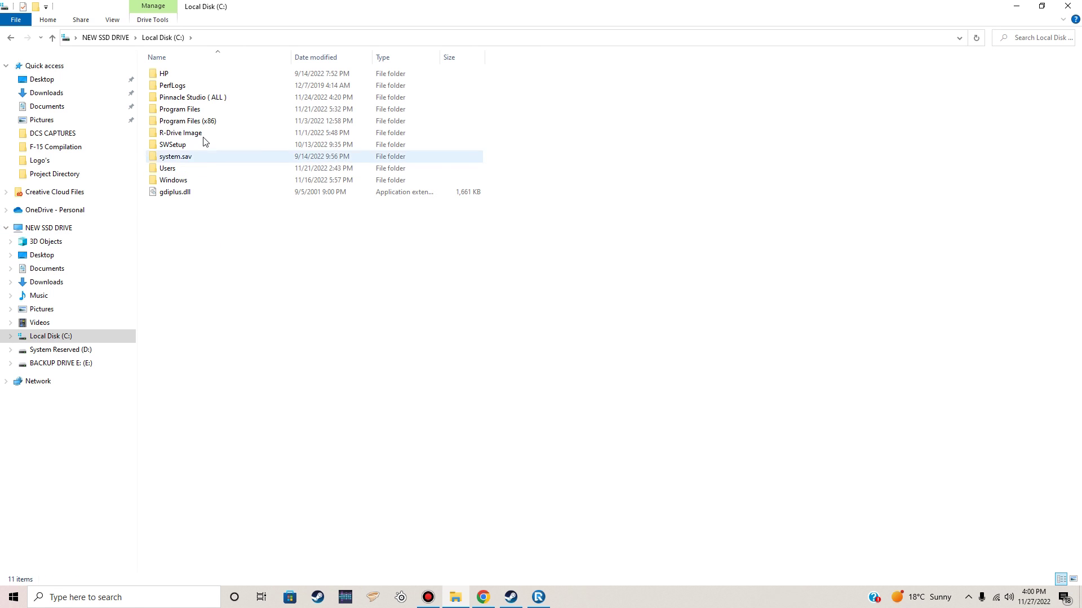
pyautogui.doubleClick(186, 98)
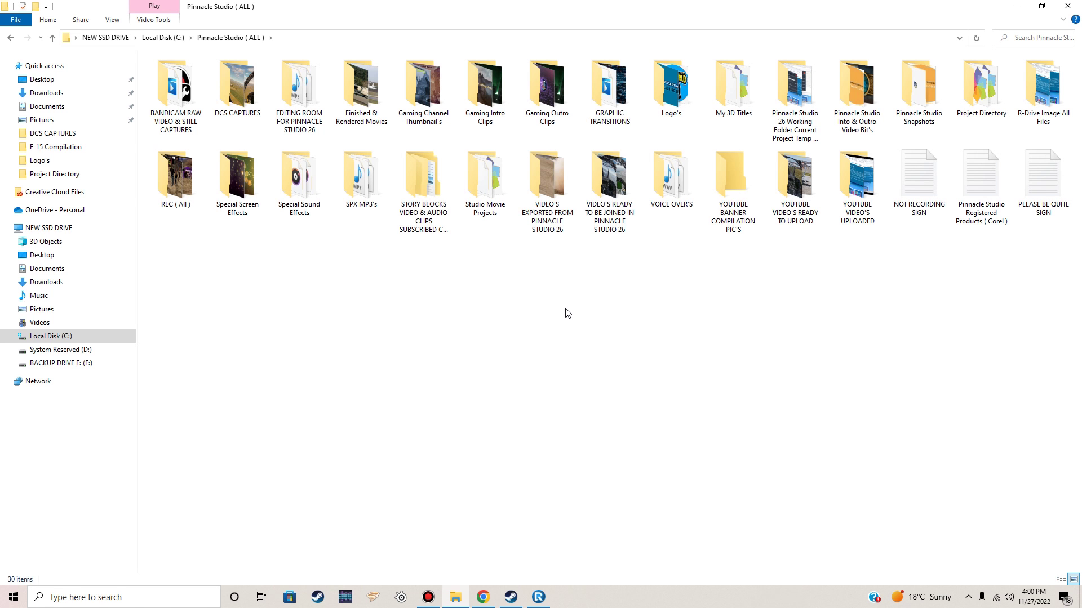
pyautogui.click(1068, 6)
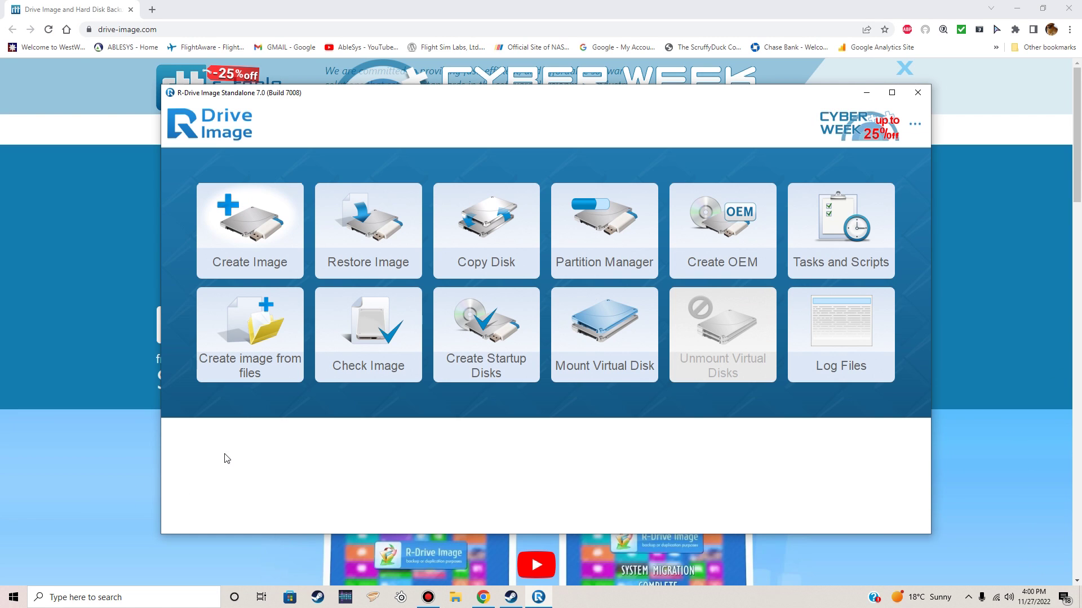
# Start a new image from files with only the Pinnacle Studio ( ALL ) folder on drive C: selected as source.
pyautogui.click(258, 332)
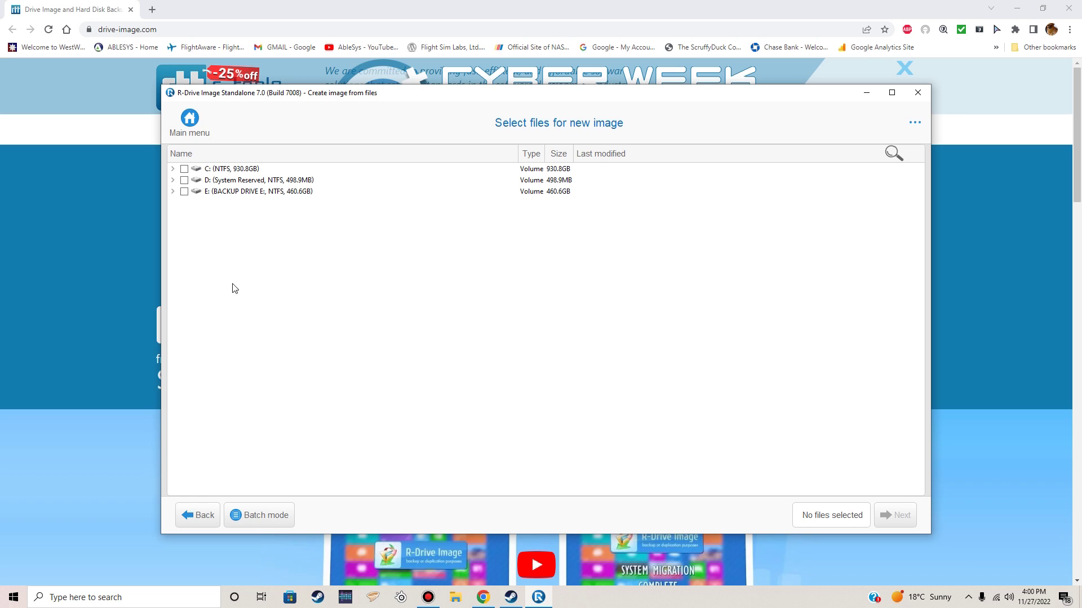
pyautogui.click(184, 169)
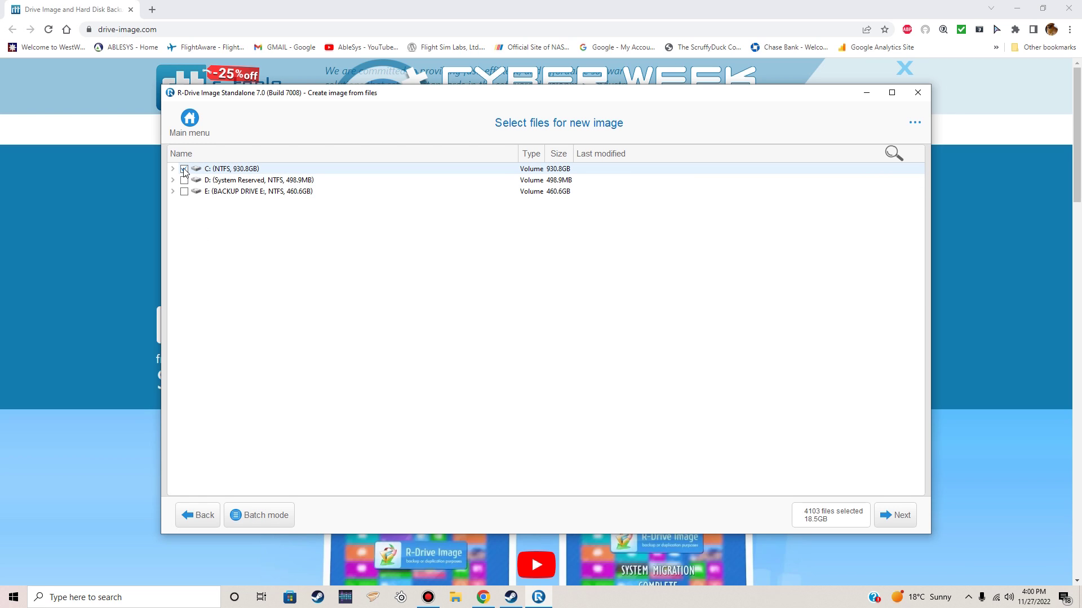
pyautogui.click(173, 169)
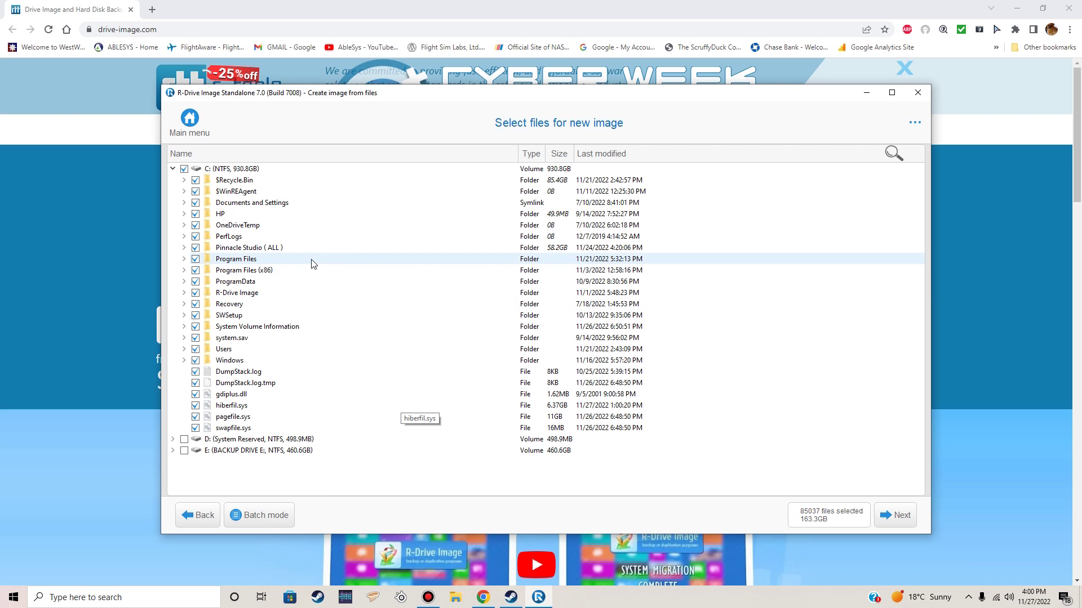
pyautogui.click(184, 169)
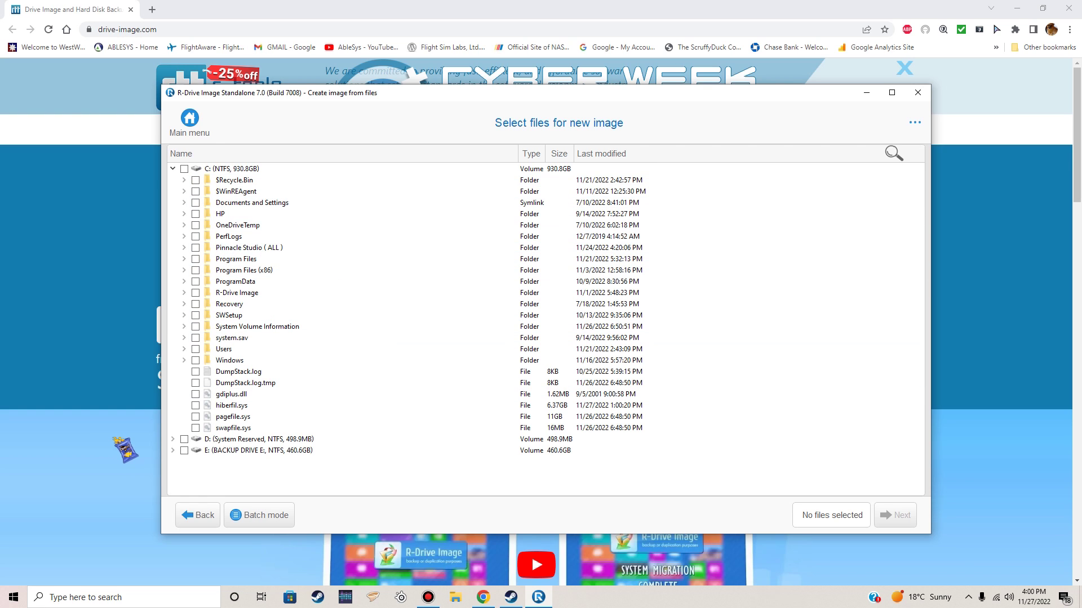
pyautogui.click(195, 248)
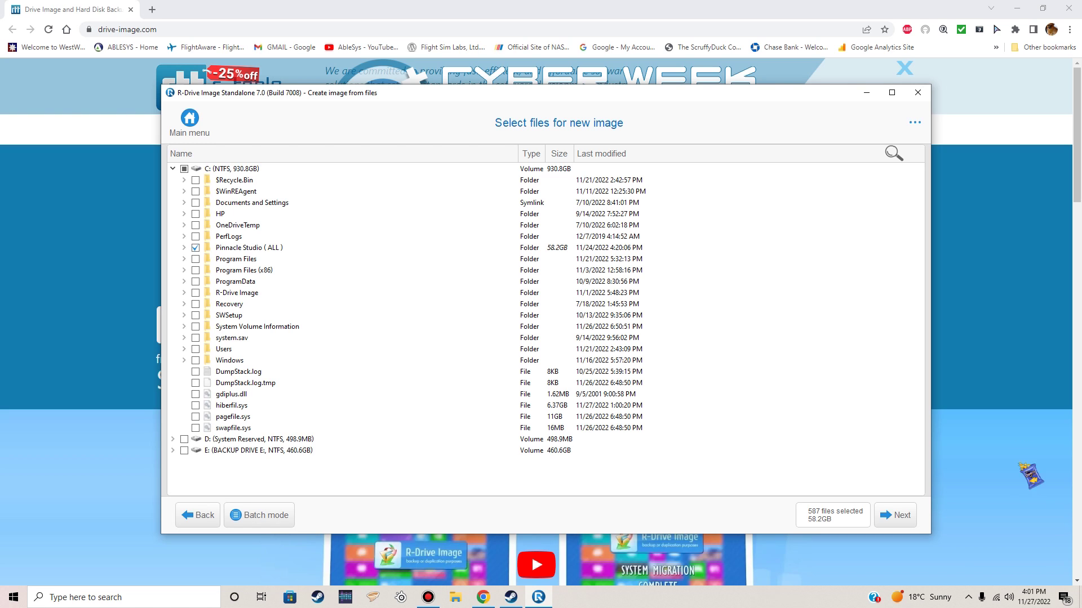
pyautogui.click(907, 522)
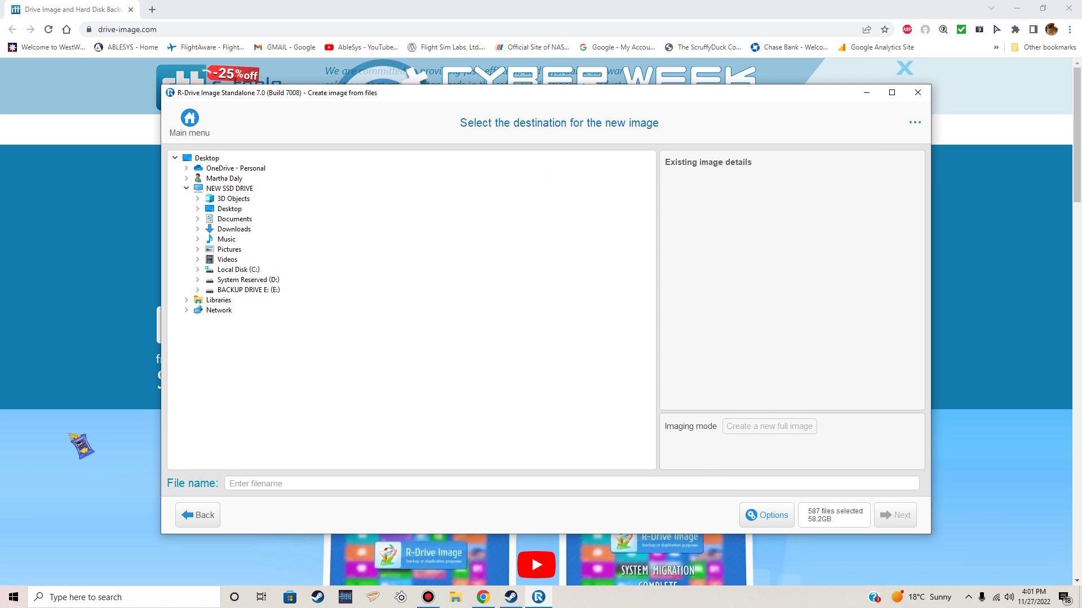
# Choose the R-Drive Image folder on BACKUP DRIVE E: as destination and start creating C_files-image.rdr.
pyautogui.click(197, 291)
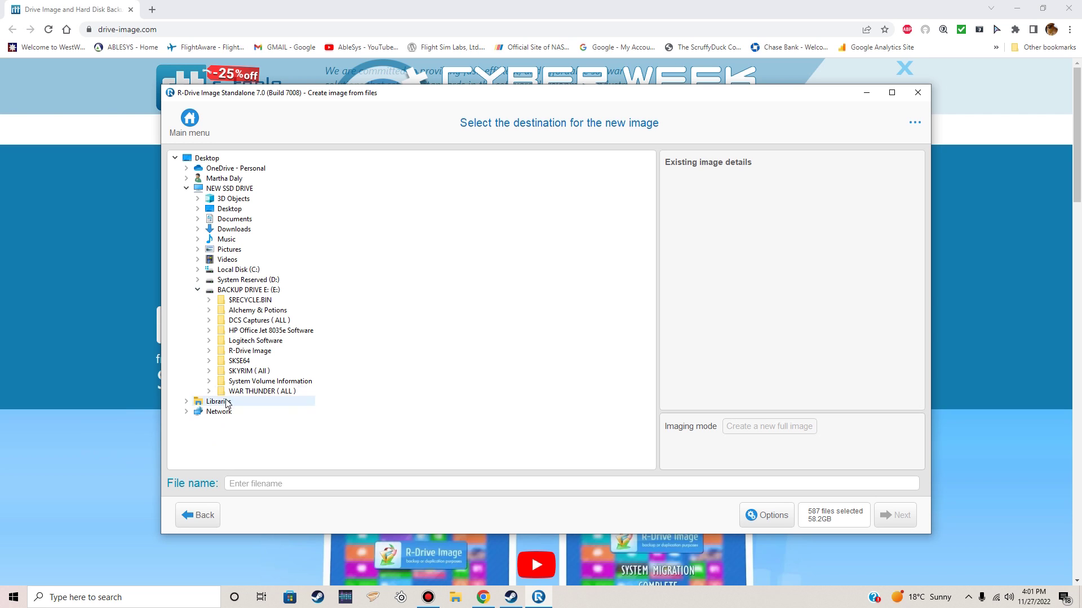
pyautogui.click(236, 351)
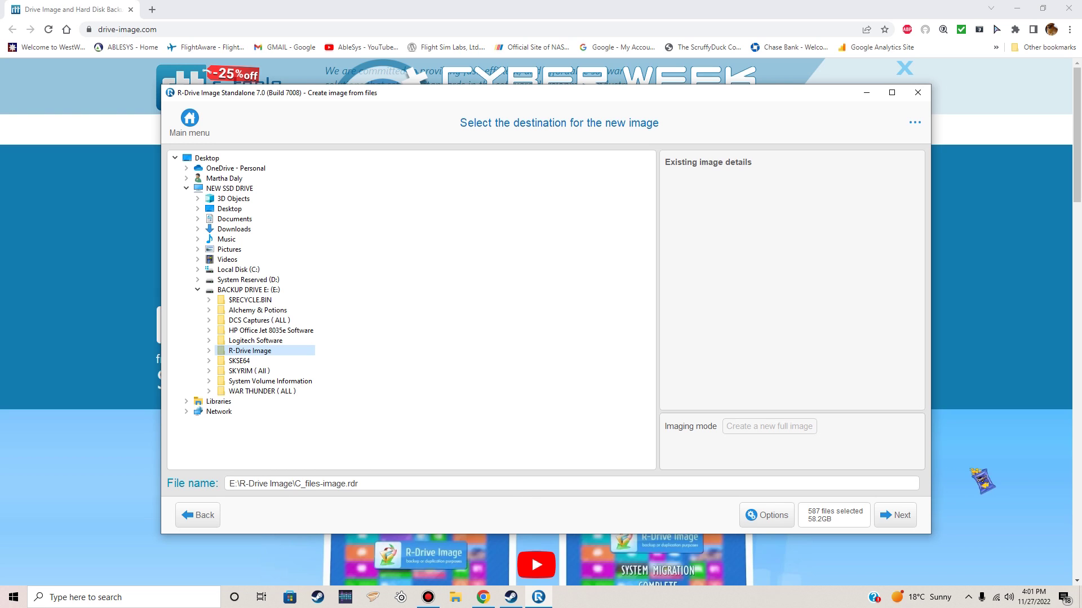
pyautogui.click(900, 516)
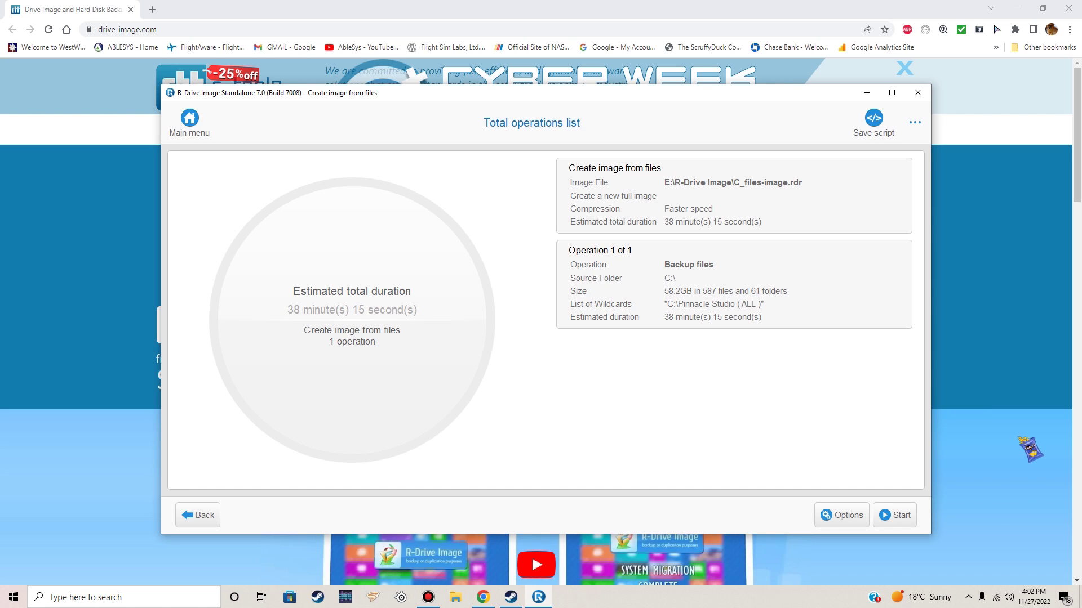
pyautogui.click(898, 515)
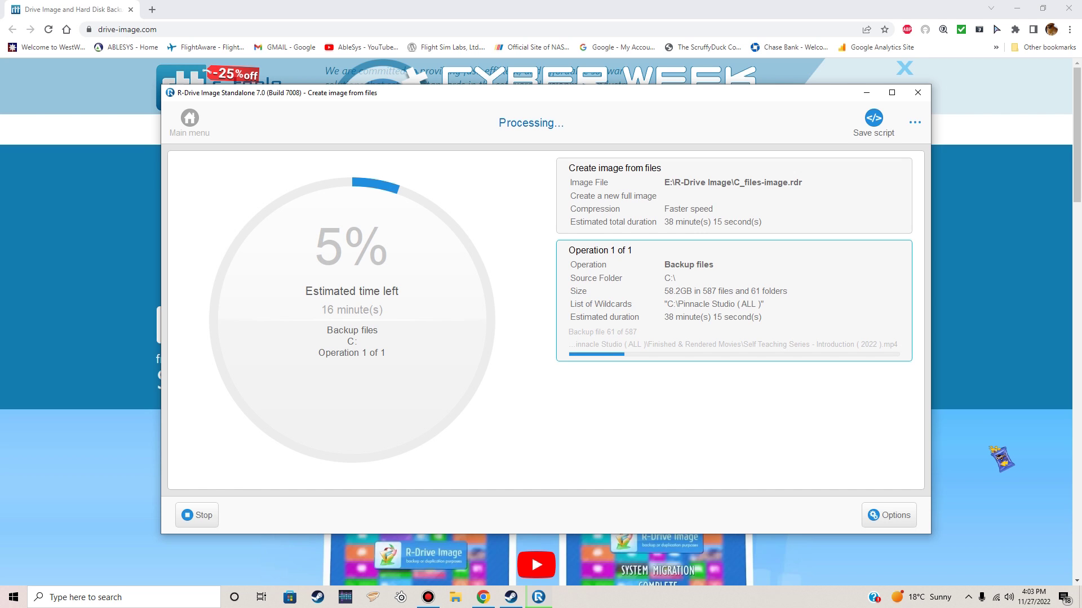
# Check the imaging progress, then inspect the free space on BACKUP DRIVE E: in File Explorer and minimize it.
pyautogui.press('super+Down')
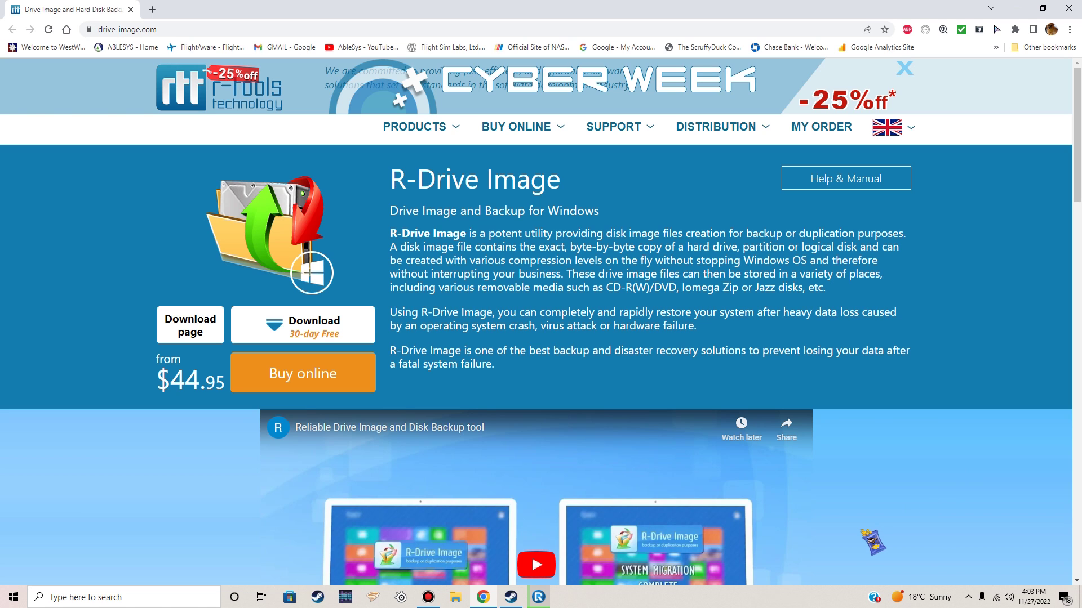
pyautogui.click(539, 596)
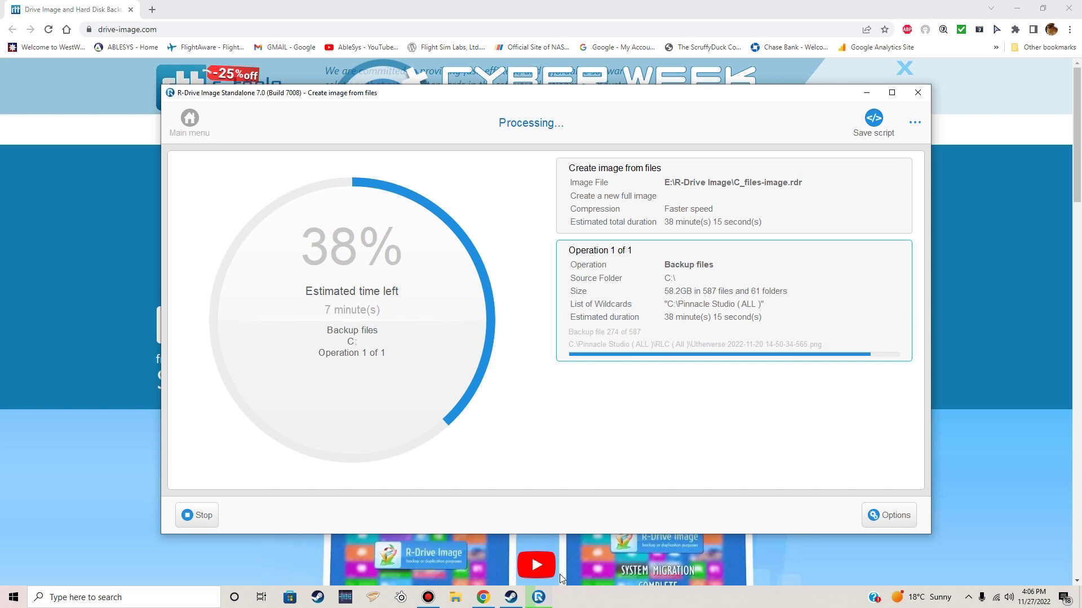
pyautogui.click(457, 598)
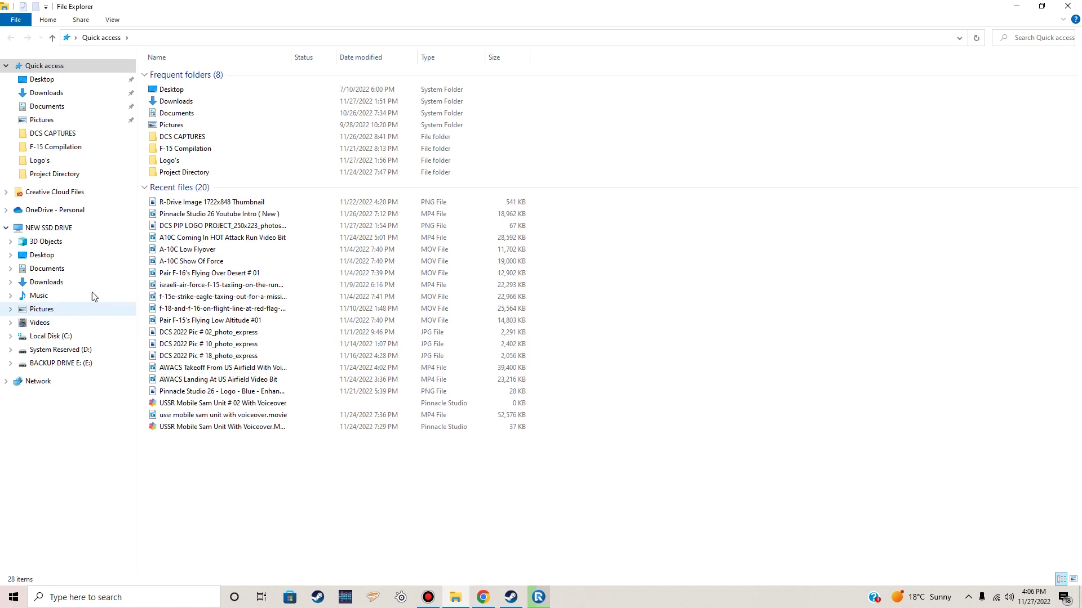
pyautogui.click(60, 230)
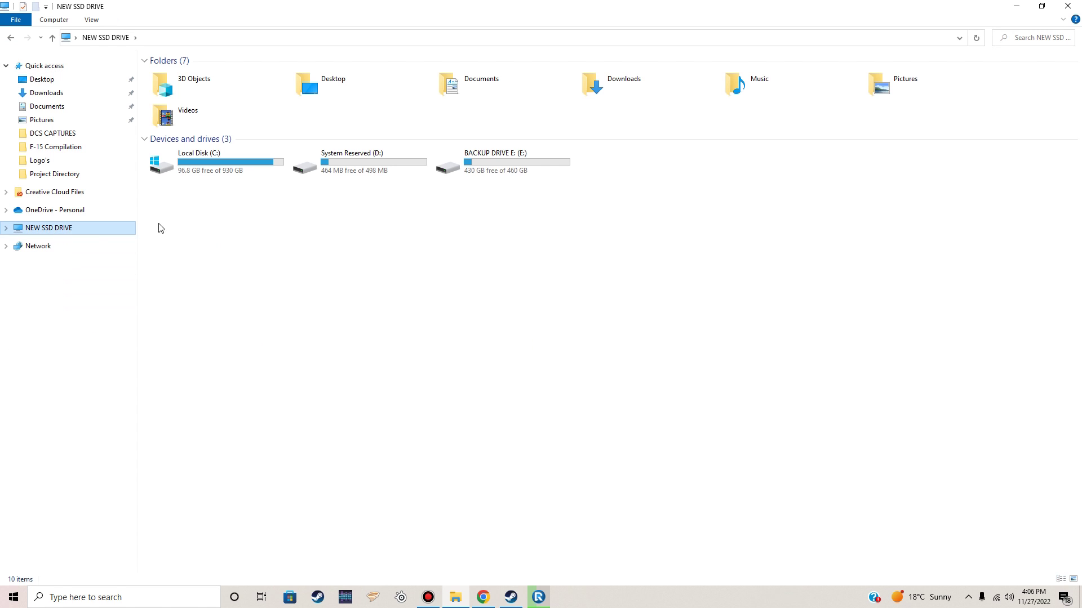
pyautogui.click(507, 160)
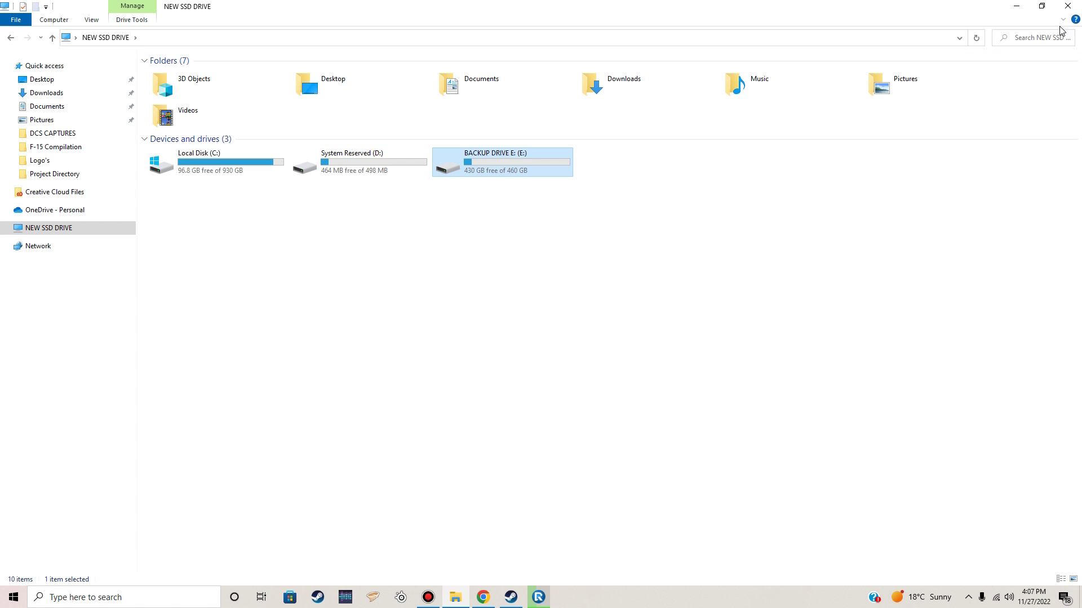
pyautogui.click(1017, 7)
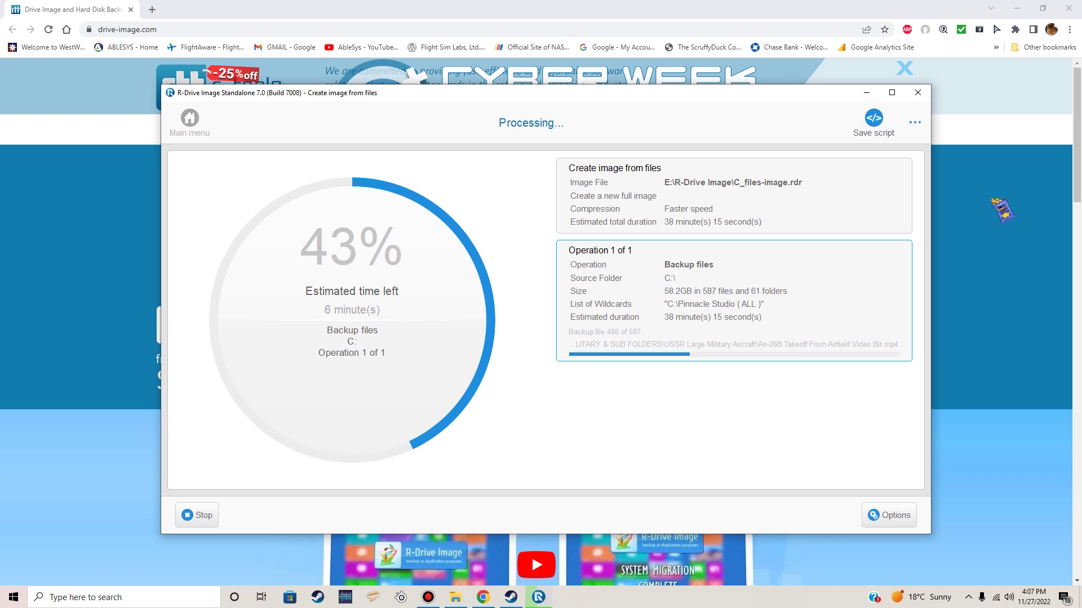
# Minimize the open windows, including the browser and Bandicam, and bring back only the R-Drive Image progress window.
pyautogui.click(866, 92)
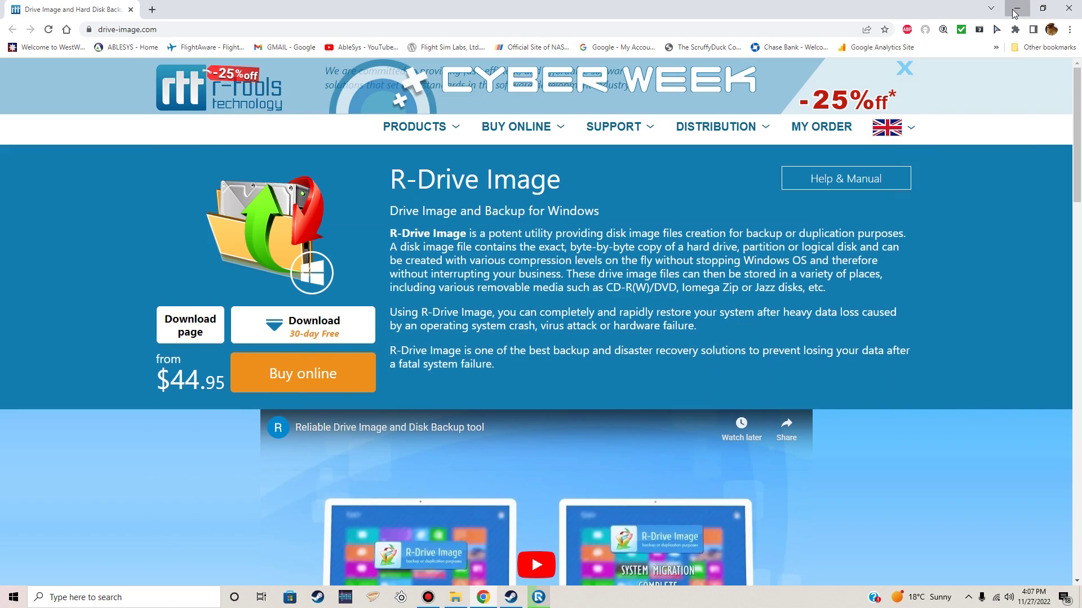
pyautogui.click(1017, 8)
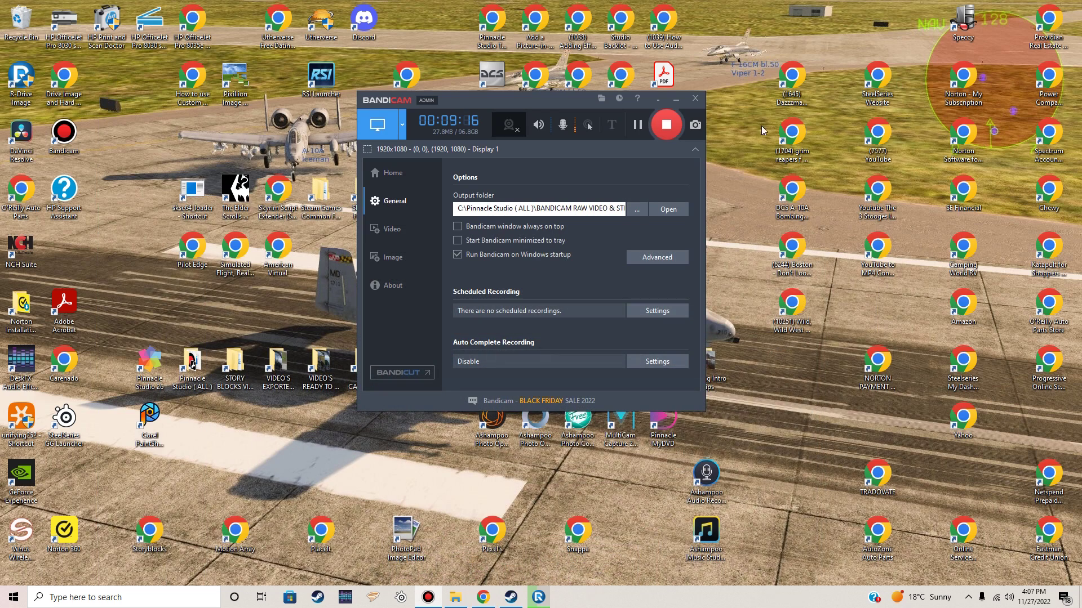
pyautogui.click(676, 98)
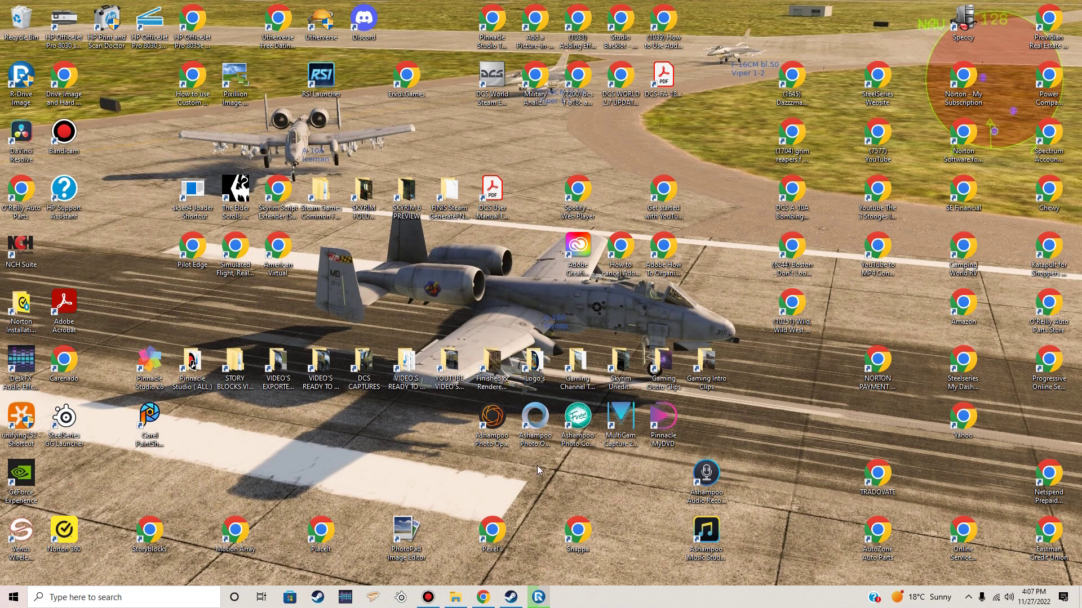
pyautogui.click(539, 597)
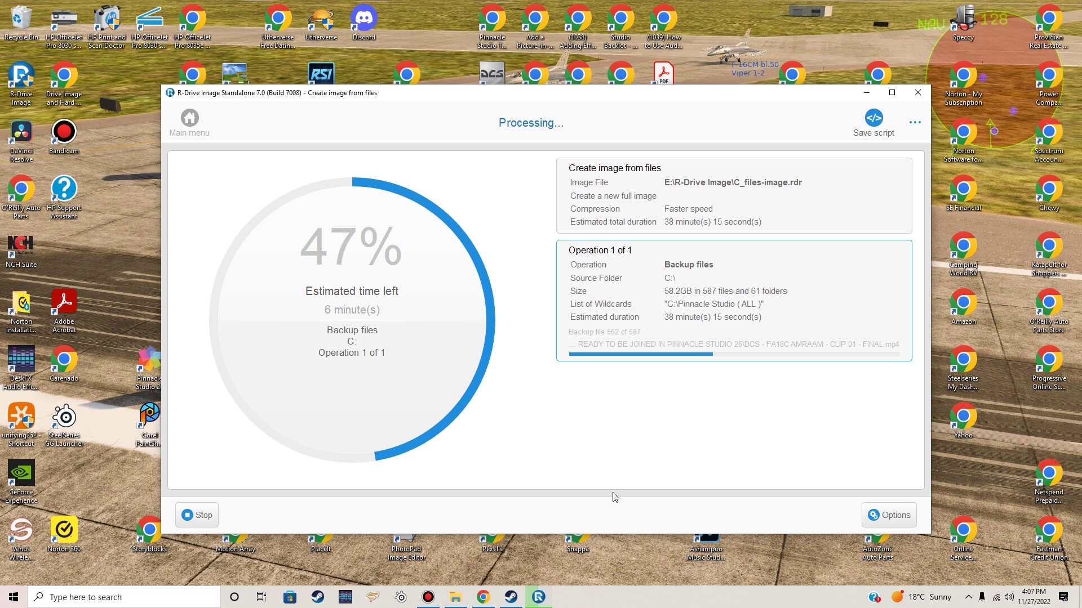
# Switch to the browser's R-Drive Image product page, then return to the R-Drive Image progress window.
pyautogui.moveTo(484, 599)
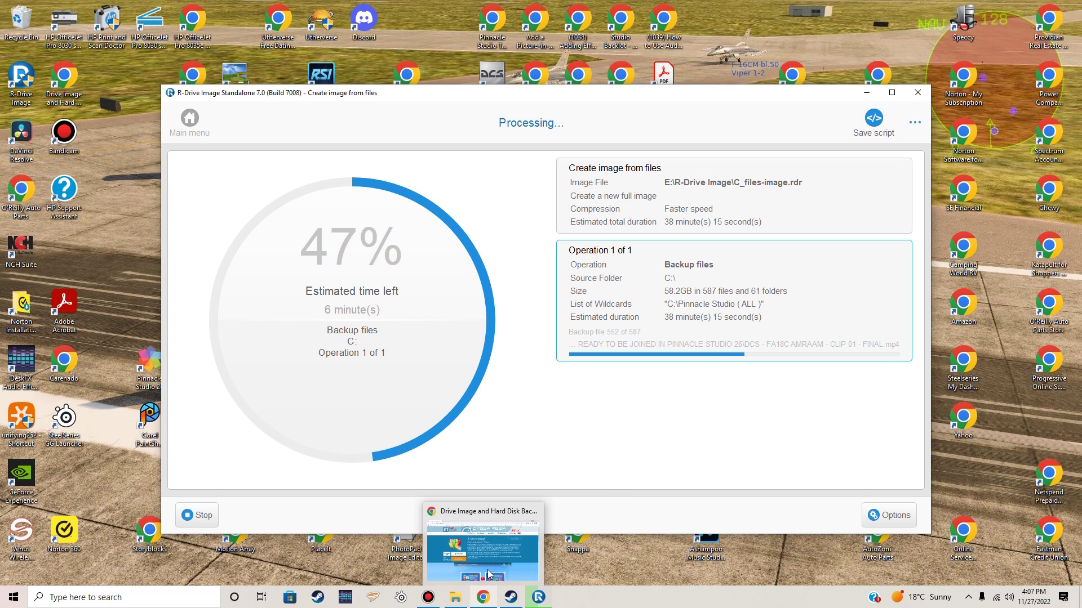
pyautogui.click(489, 575)
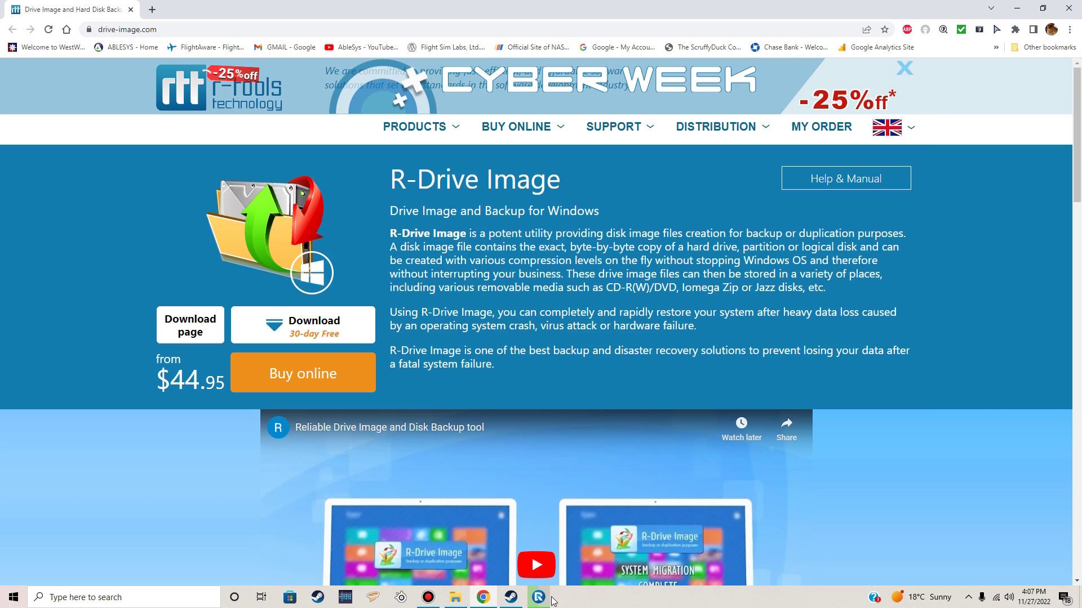
pyautogui.click(539, 598)
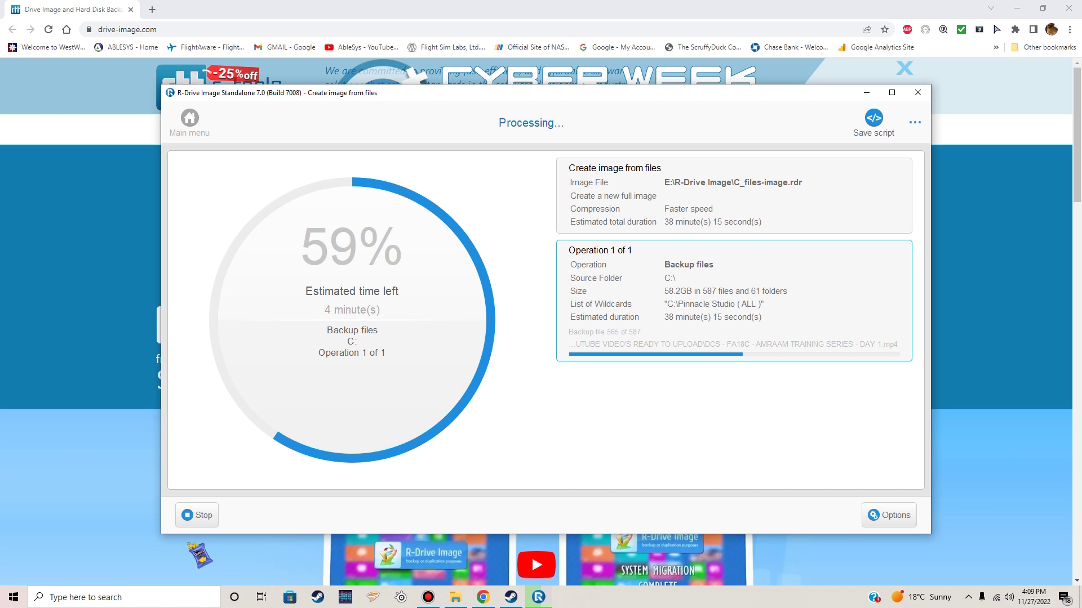
# Check the free space on BACKUP DRIVE E: in File Explorer again and minimize the window.
pyautogui.click(458, 598)
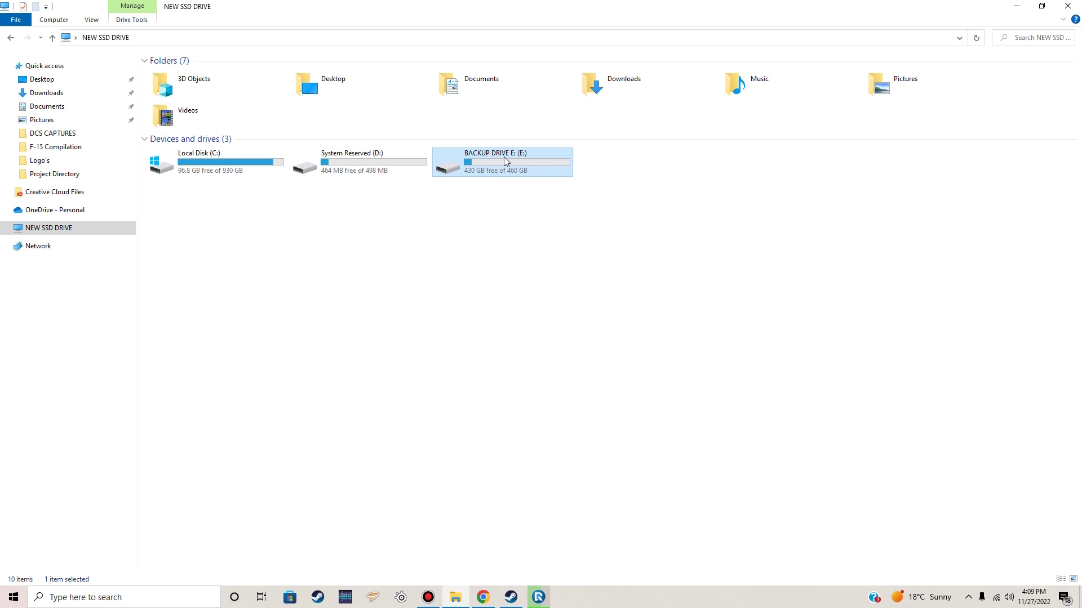
pyautogui.click(510, 193)
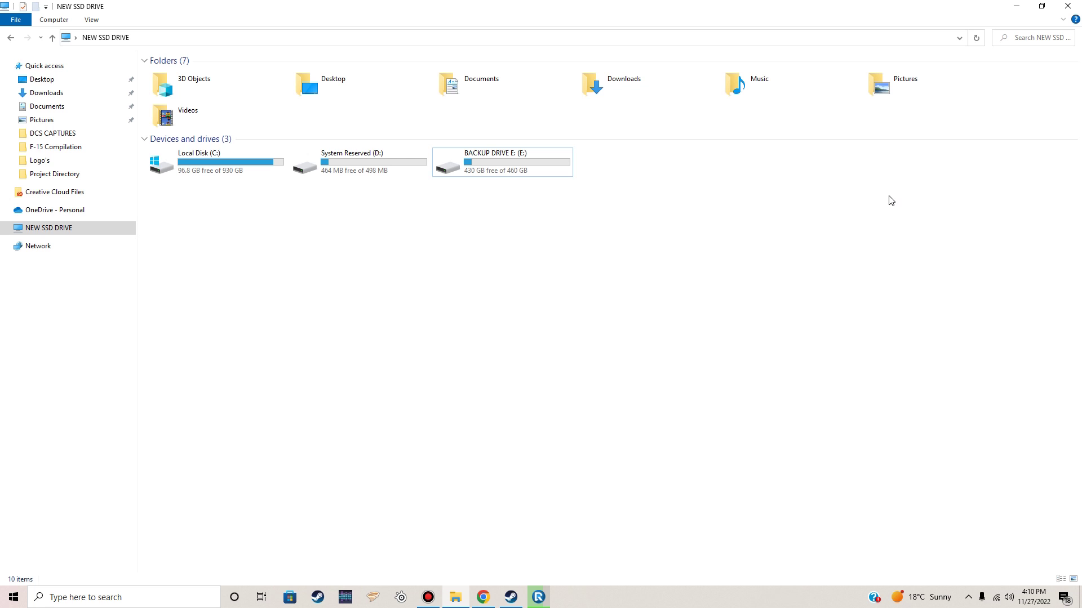
pyautogui.click(1018, 8)
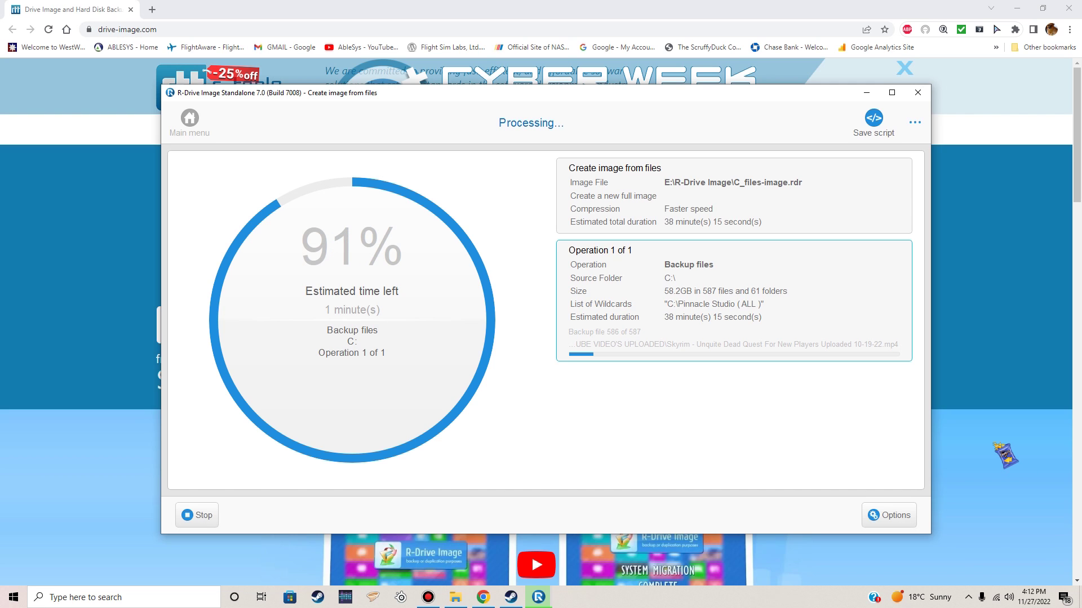
# Bring back the R-Drive Image progress window, acknowledge the finished image, return to the main menu and close the program.
pyautogui.press('super+Down')
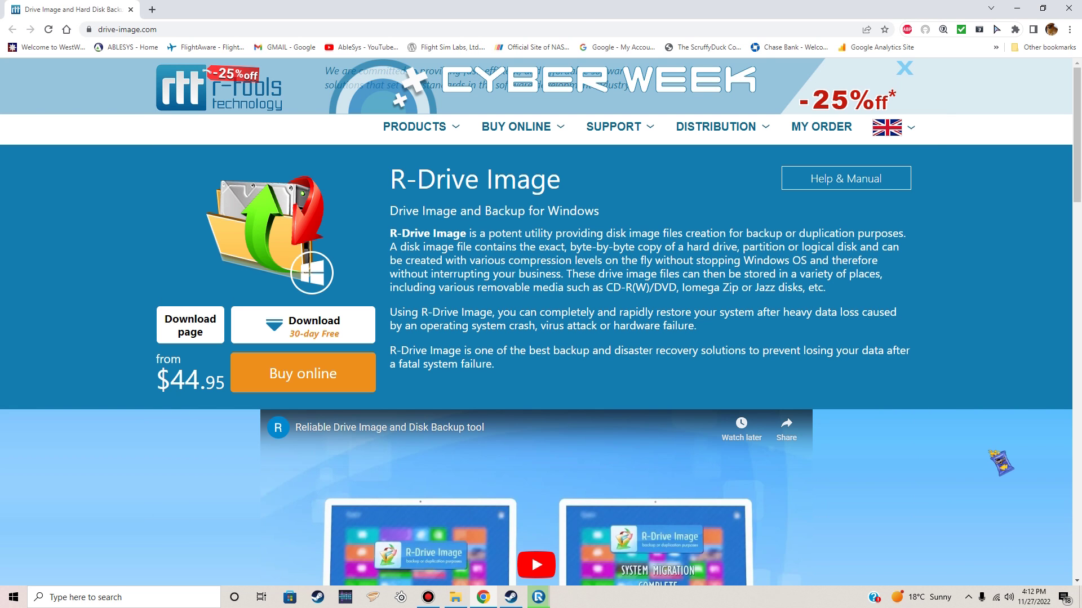
pyautogui.click(539, 599)
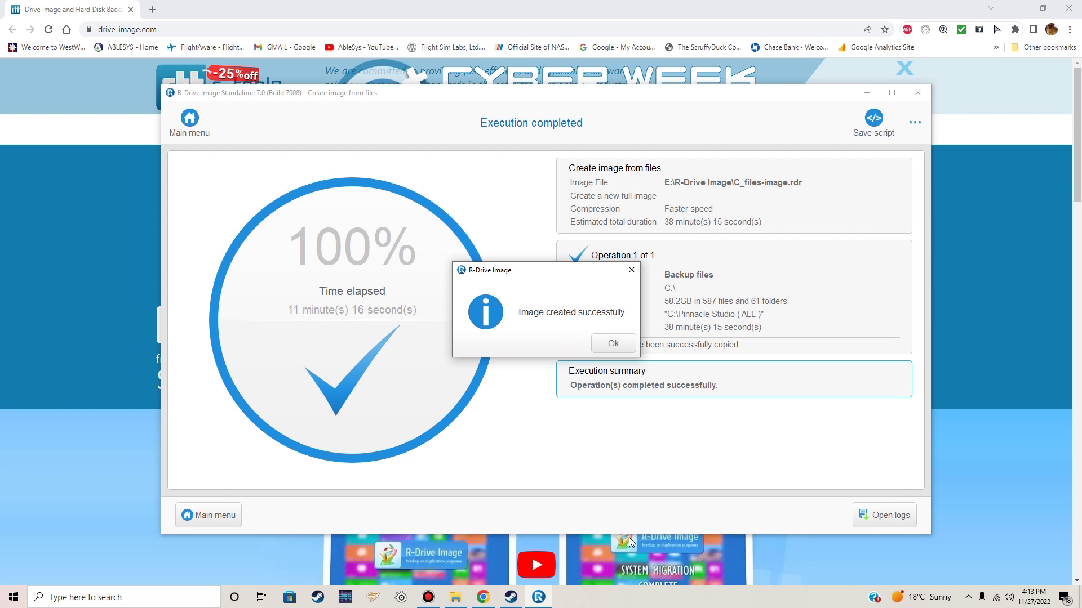
pyautogui.click(617, 342)
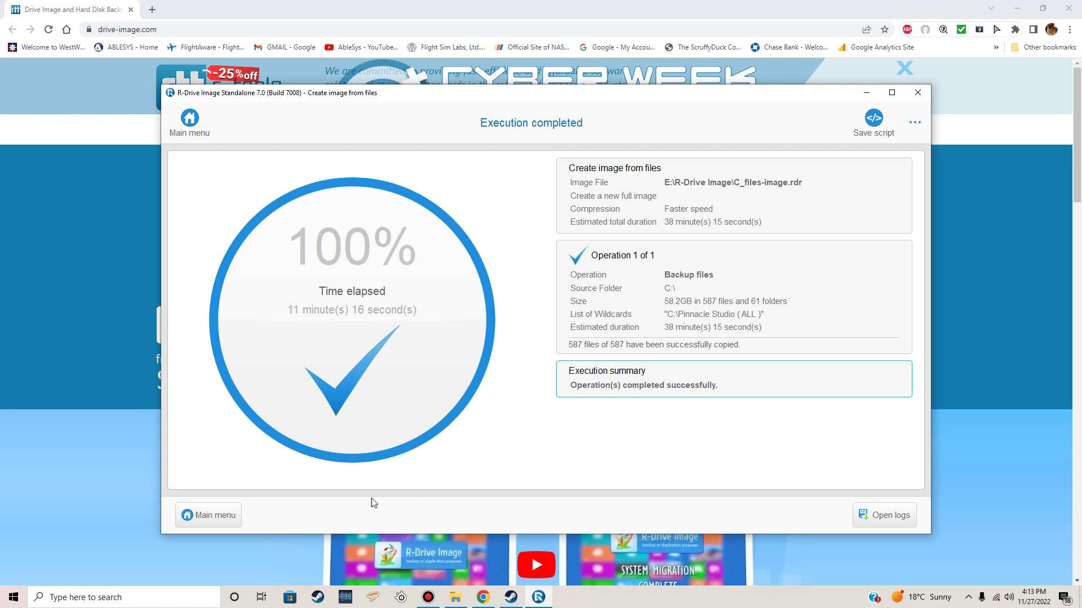
pyautogui.click(223, 520)
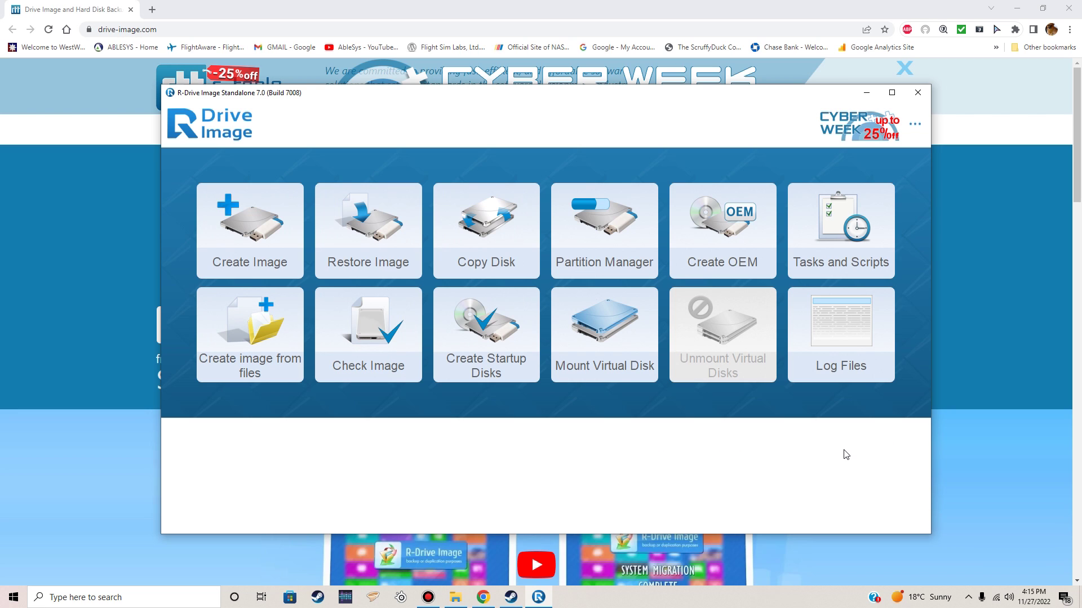
pyautogui.click(918, 93)
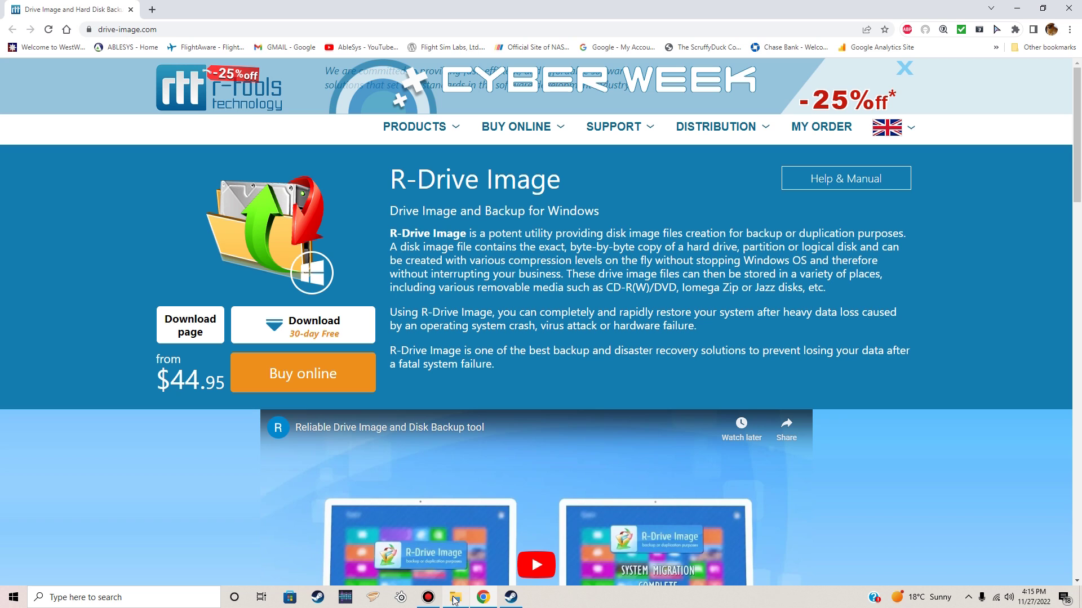
# In File Explorer, open the R-Drive Image folder on BACKUP DRIVE E: and select the C_files-image file.
pyautogui.moveTo(459, 600)
pyautogui.click(454, 566)
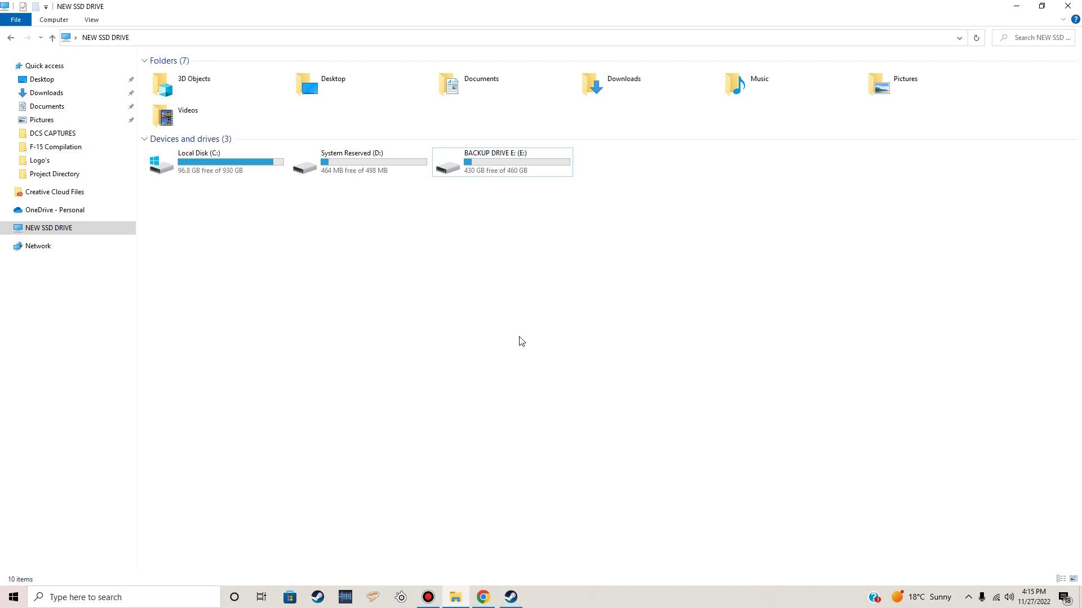
pyautogui.doubleClick(510, 161)
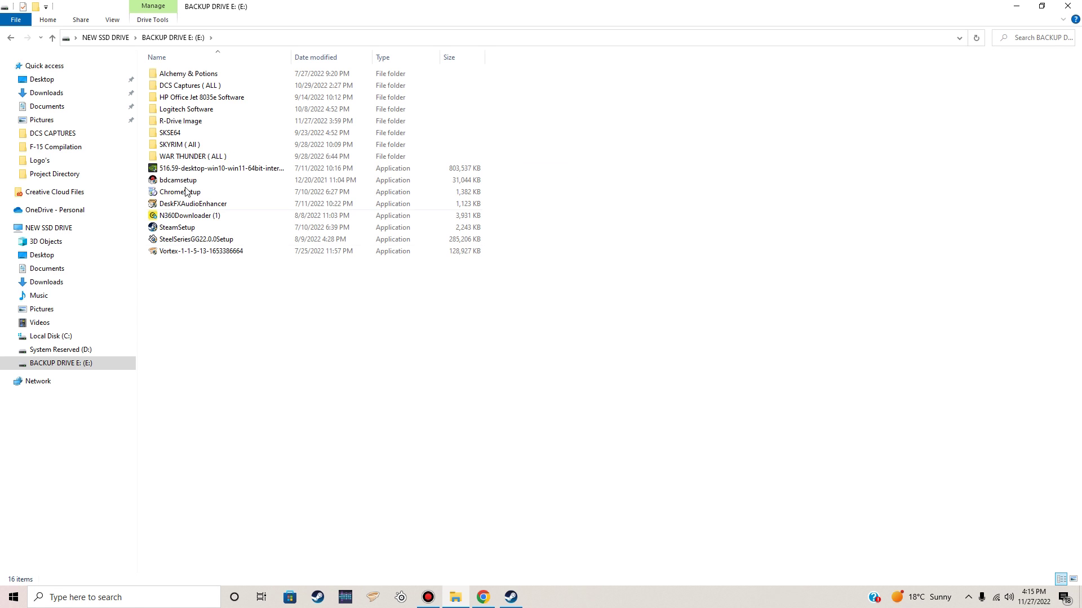
pyautogui.doubleClick(176, 122)
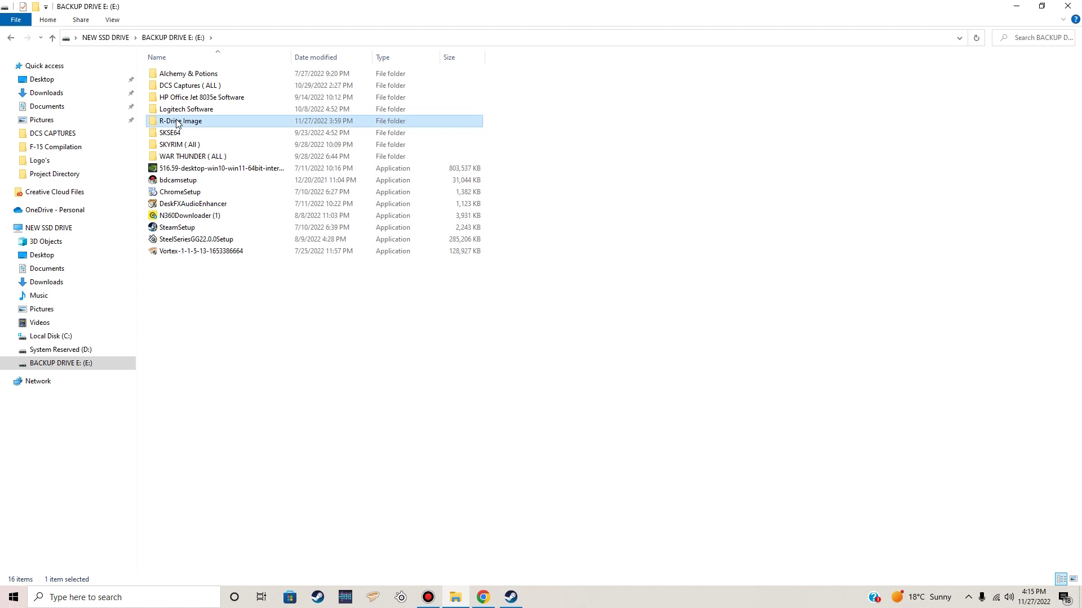
pyautogui.click(213, 77)
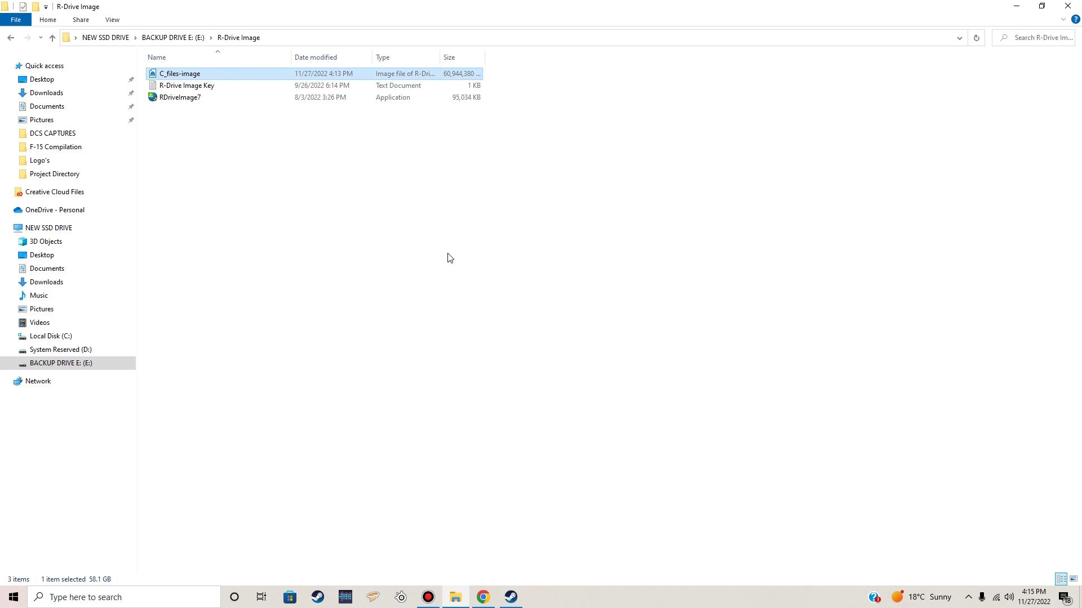
# View the Pinnacle Studio ( ALL ) folder on drive C: in a second File Explorer window, then close both Explorer windows.
pyautogui.rightClick(458, 600)
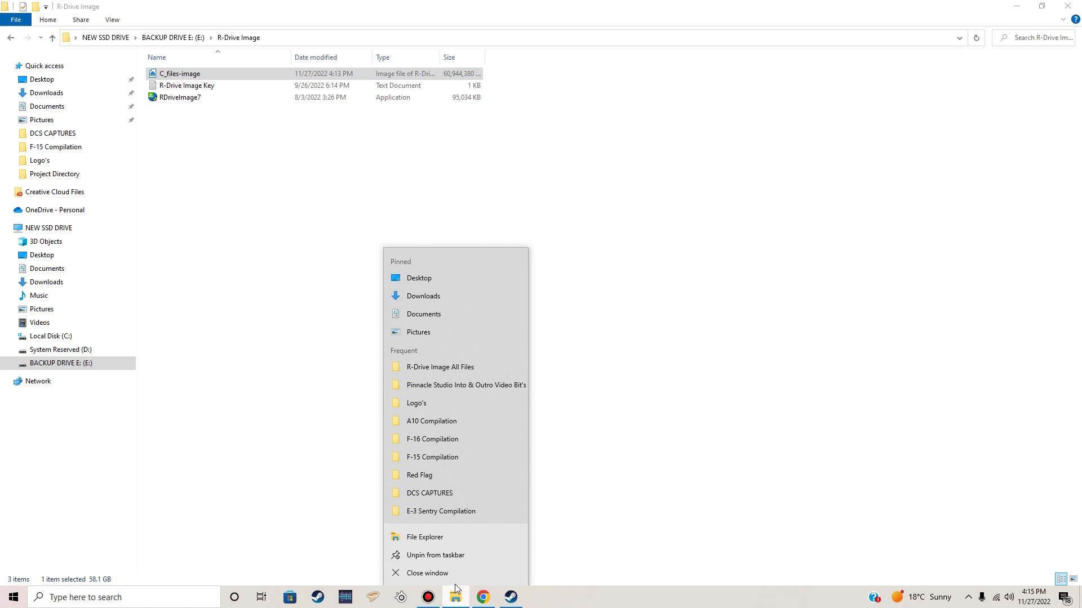
pyautogui.click(428, 538)
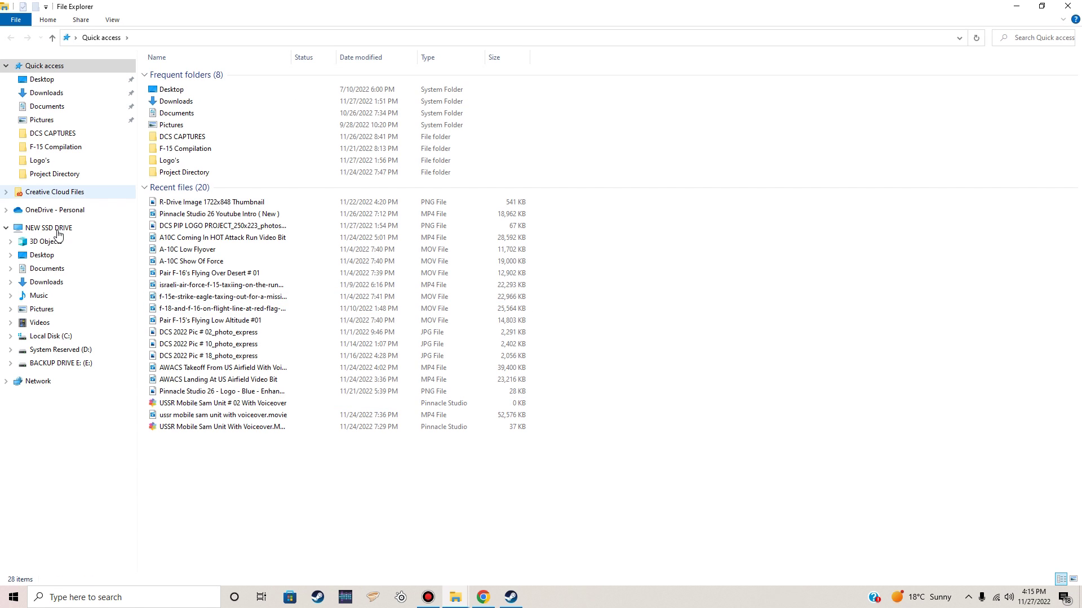
pyautogui.click(45, 227)
pyautogui.doubleClick(216, 167)
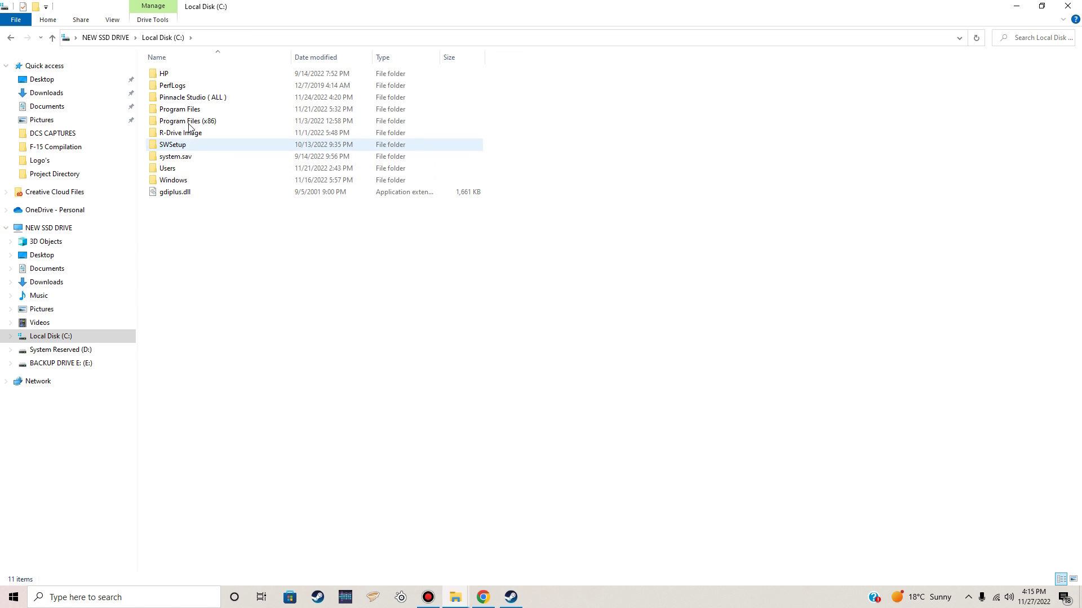
pyautogui.doubleClick(186, 98)
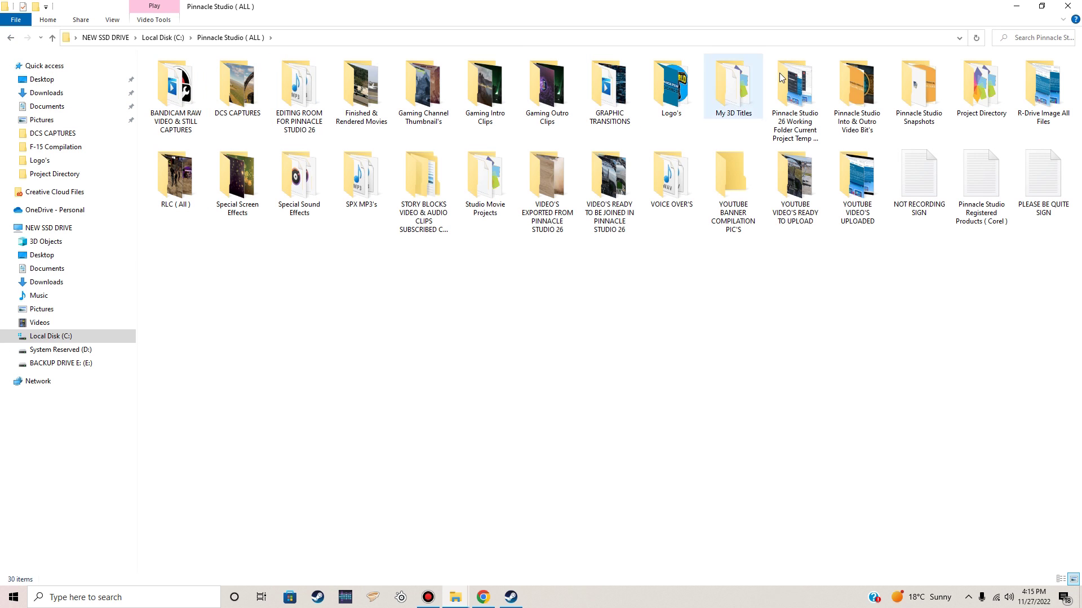
pyautogui.click(11, 40)
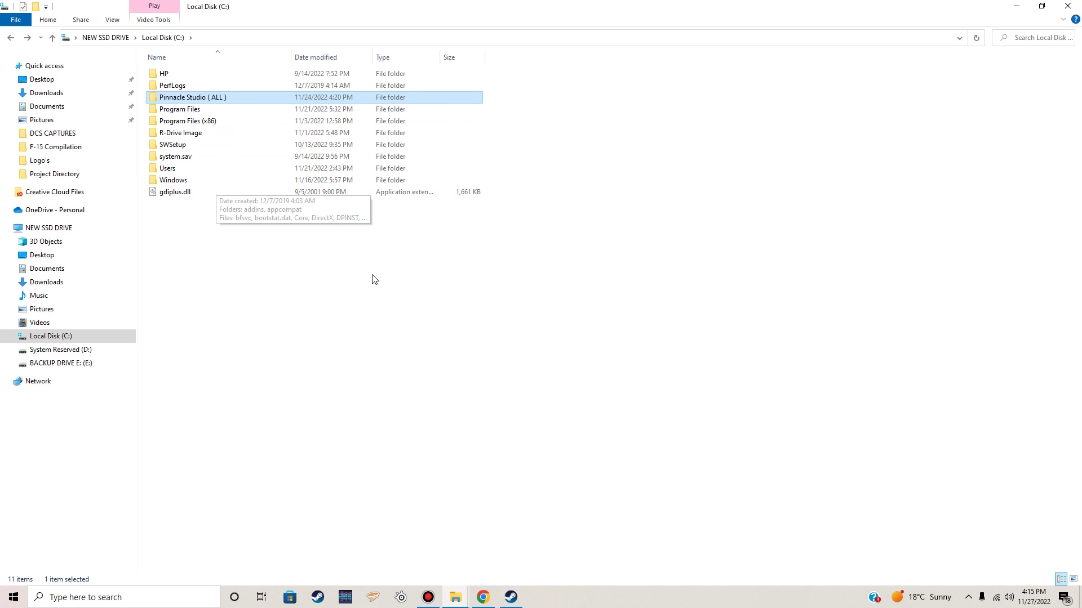
pyautogui.click(1067, 7)
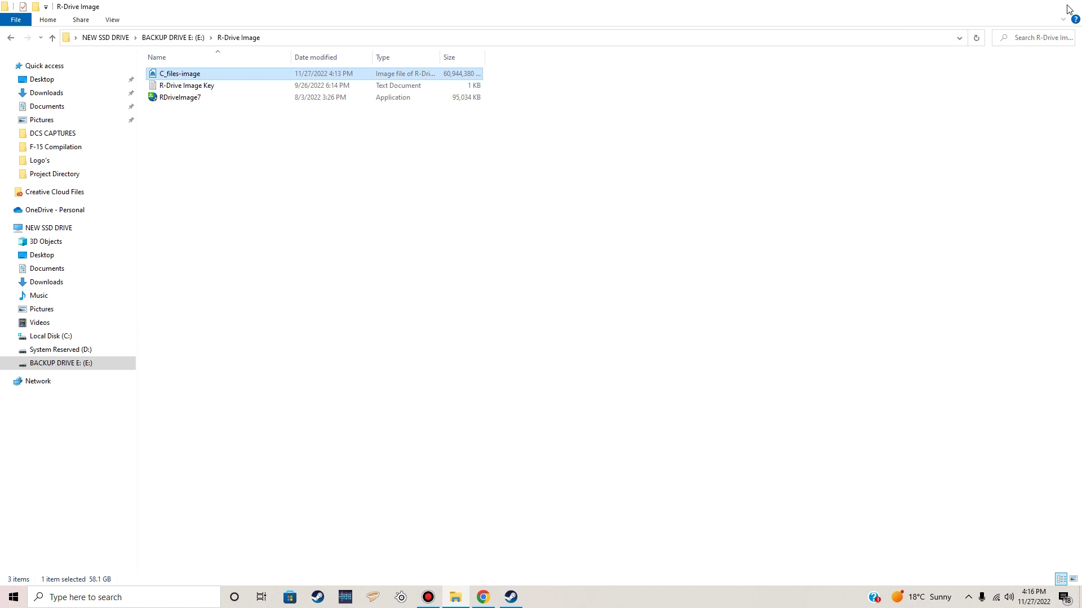
pyautogui.click(1068, 7)
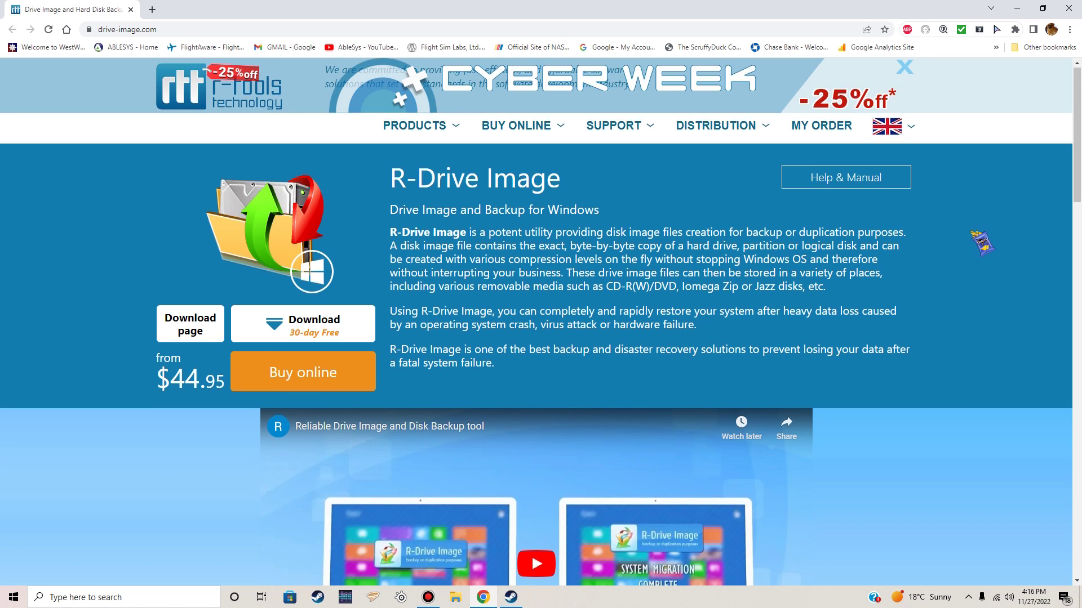
# Review the highlights and features of R-Drive Image on its product page and return to the page's introduction.
pyautogui.scroll(-4, 981, 242)
pyautogui.scroll(-6, 982, 242)
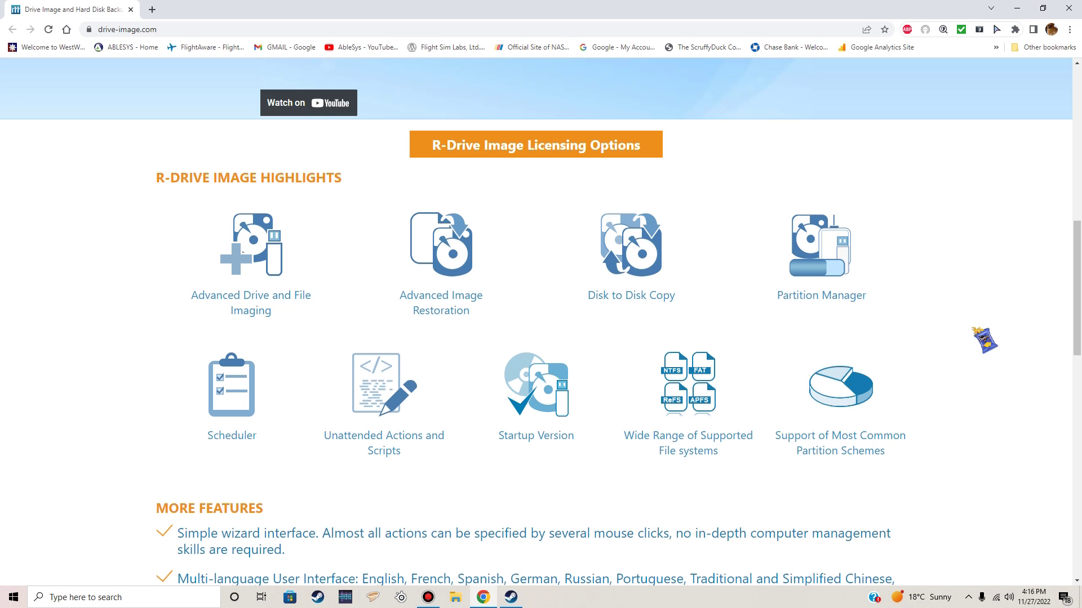
pyautogui.scroll(1, 983, 340)
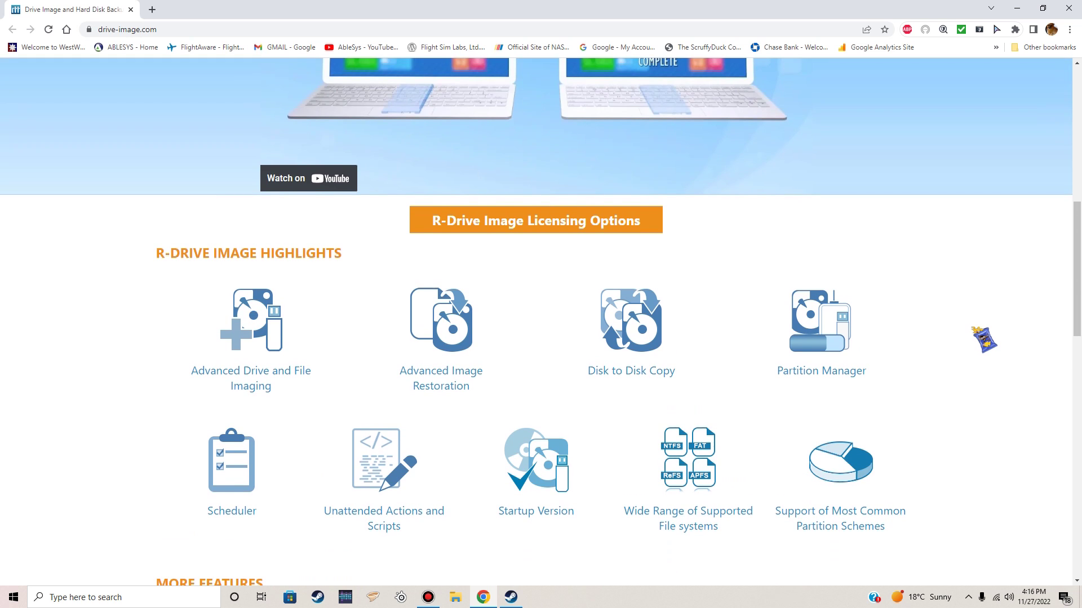
pyautogui.scroll(-1, 983, 340)
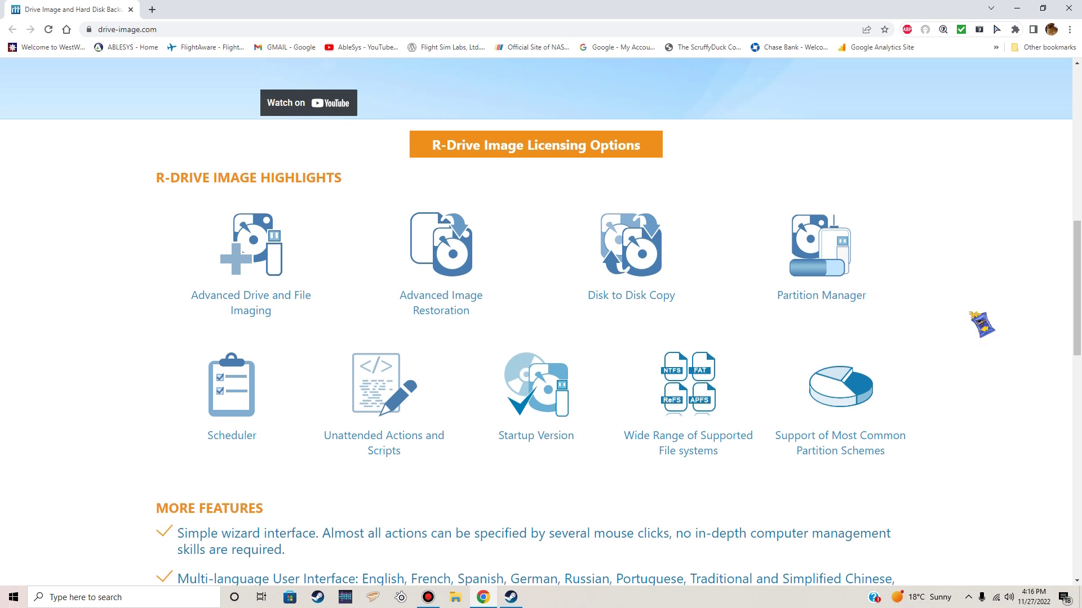
pyautogui.scroll(-5, 982, 325)
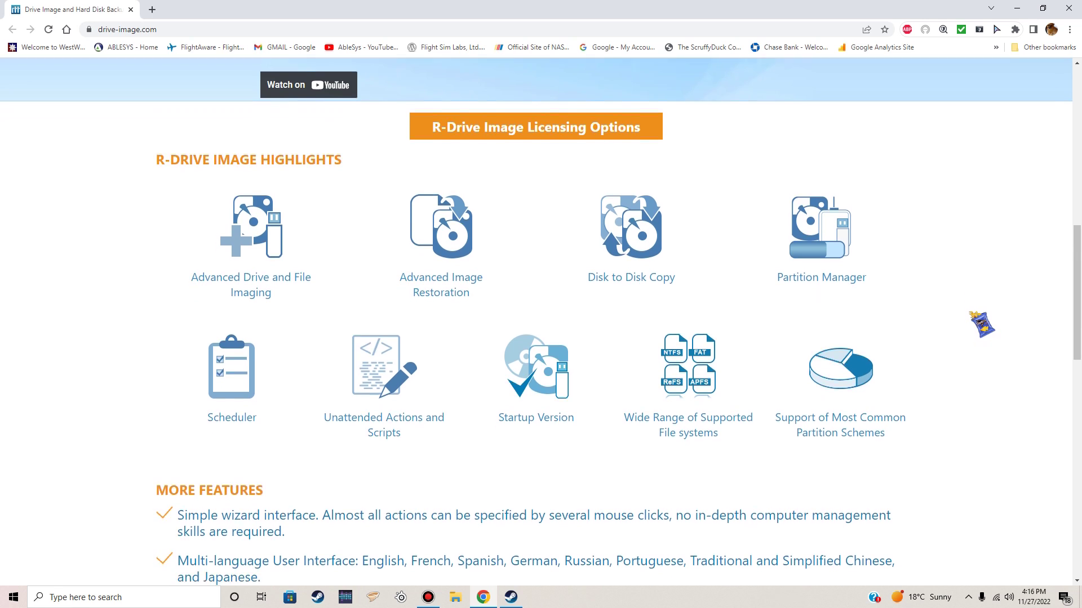
pyautogui.scroll(8, 981, 325)
pyautogui.scroll(6, 981, 325)
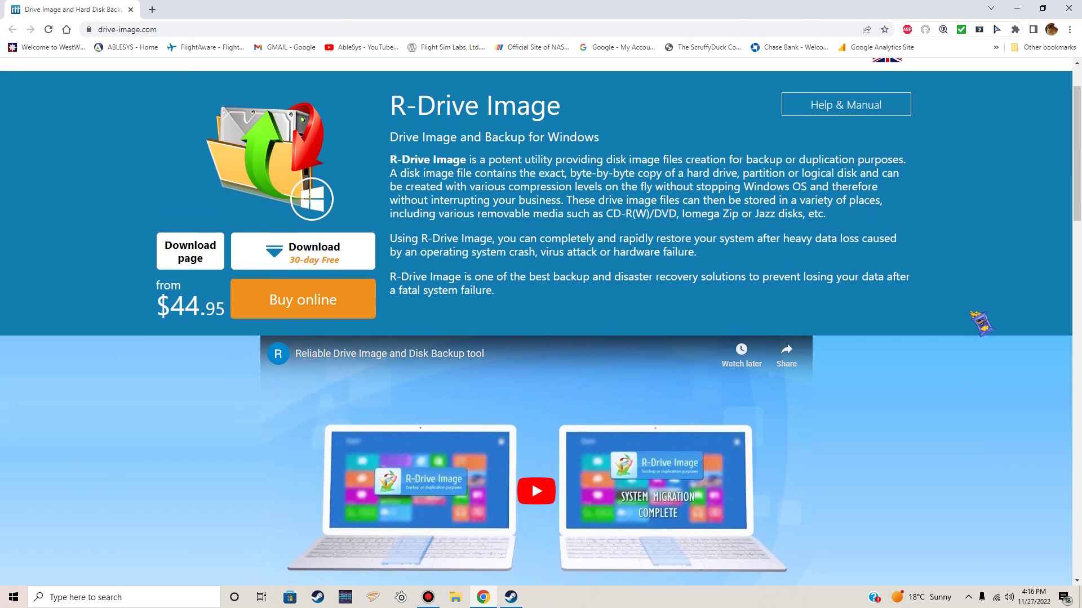